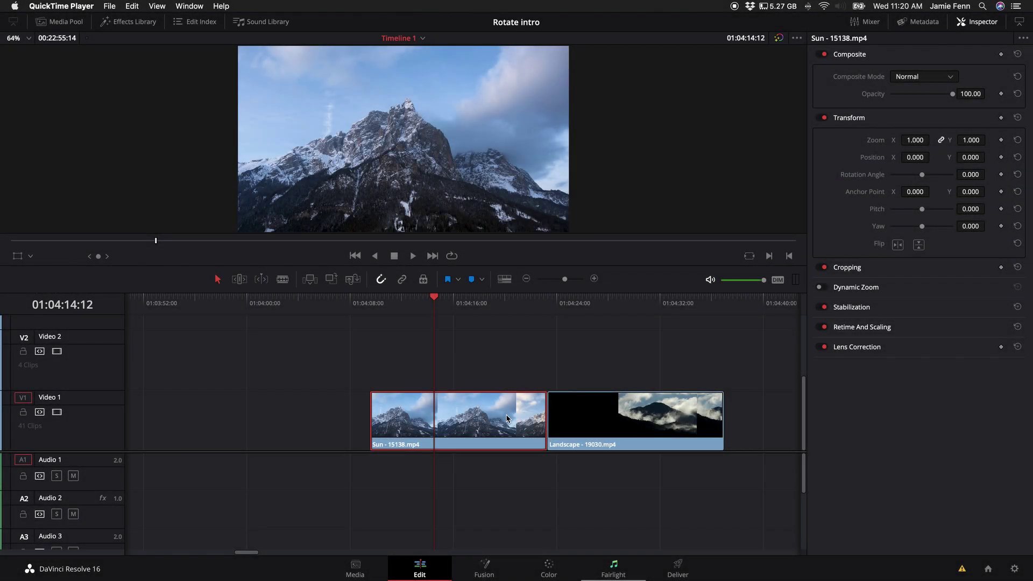
Step: Place the Landscape clip above the Sun clip and put a Sun copy on Video 2
scroll(506, 419, "right", 3)
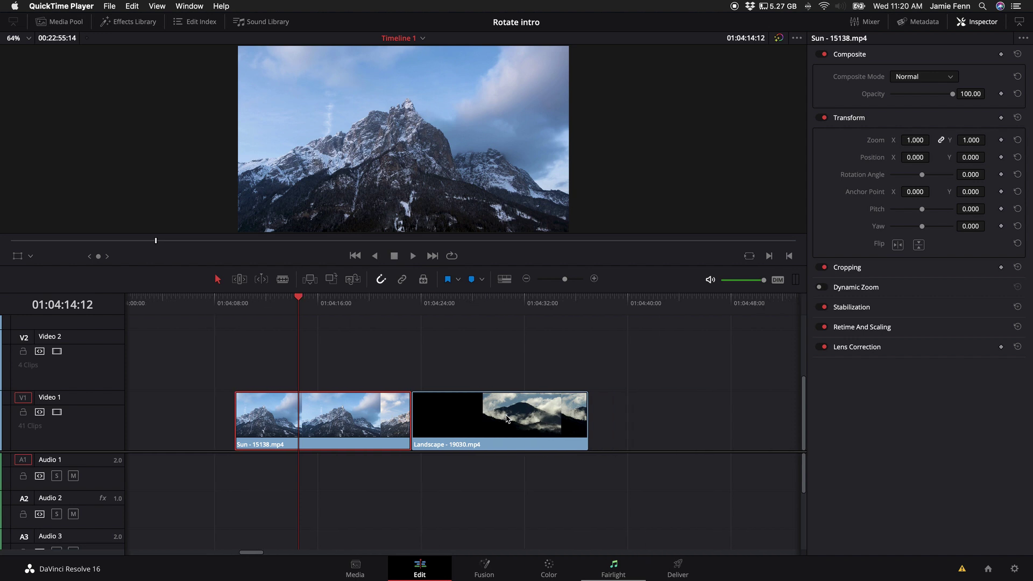
scroll(507, 419, "left", 3)
left_click(632, 425)
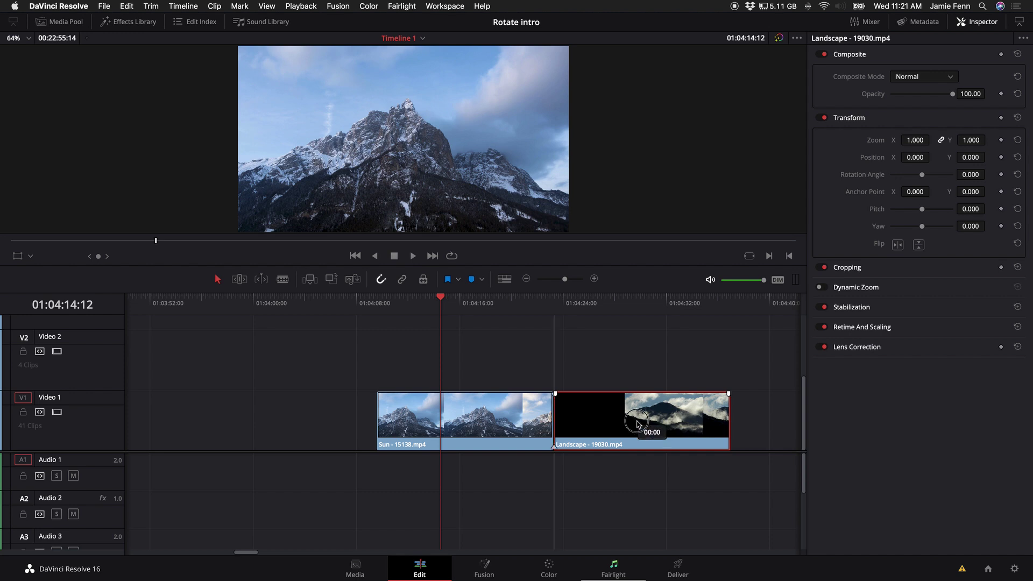
left_click_drag(639, 435, 489, 361)
scroll(489, 375, "down", 3)
left_click_drag(475, 437, 526, 383)
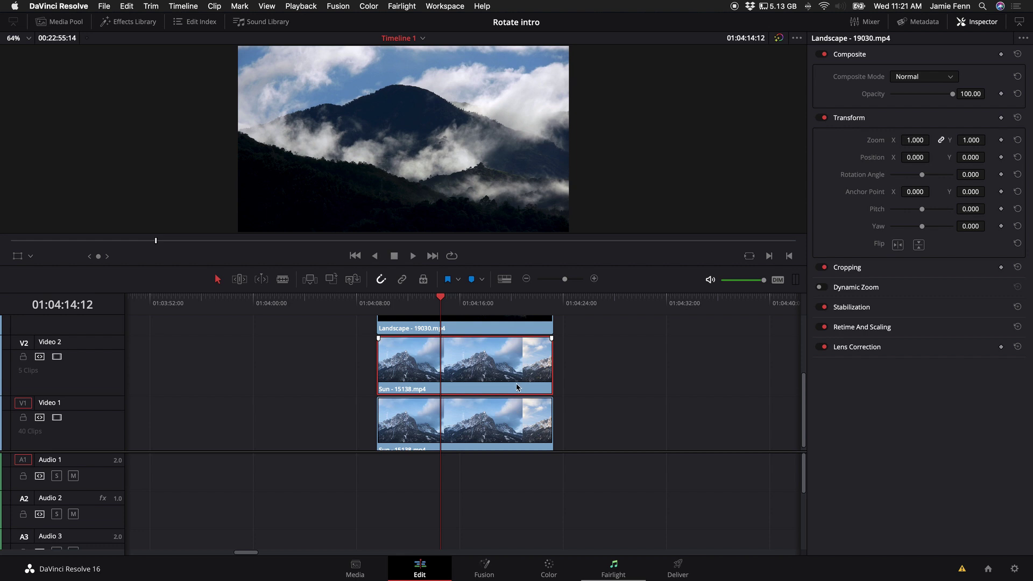
Step: Combine the three stacked clips into Fusion Clip 7 and scrub through it to preview
scroll(516, 391, "down", 1)
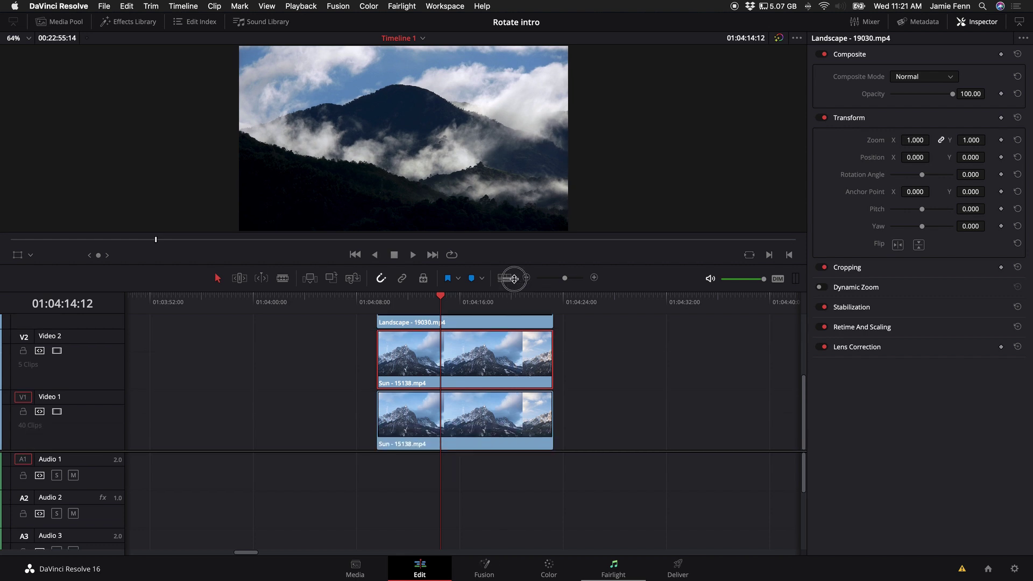
left_click_drag(515, 293, 515, 241)
left_click_drag(577, 429, 579, 488)
left_click_drag(592, 313, 472, 476)
right_click(472, 473)
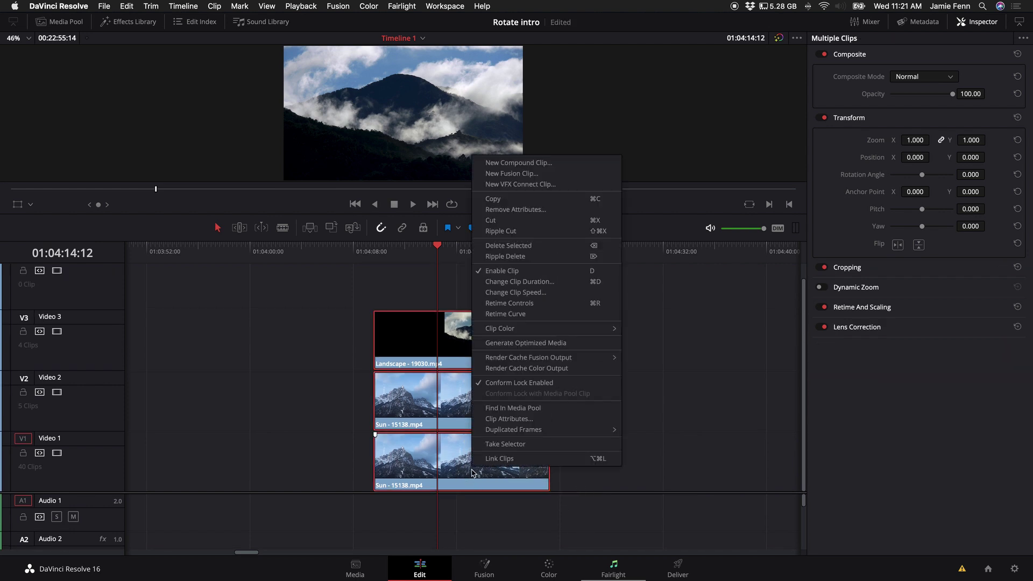
left_click(534, 175)
left_click(433, 247)
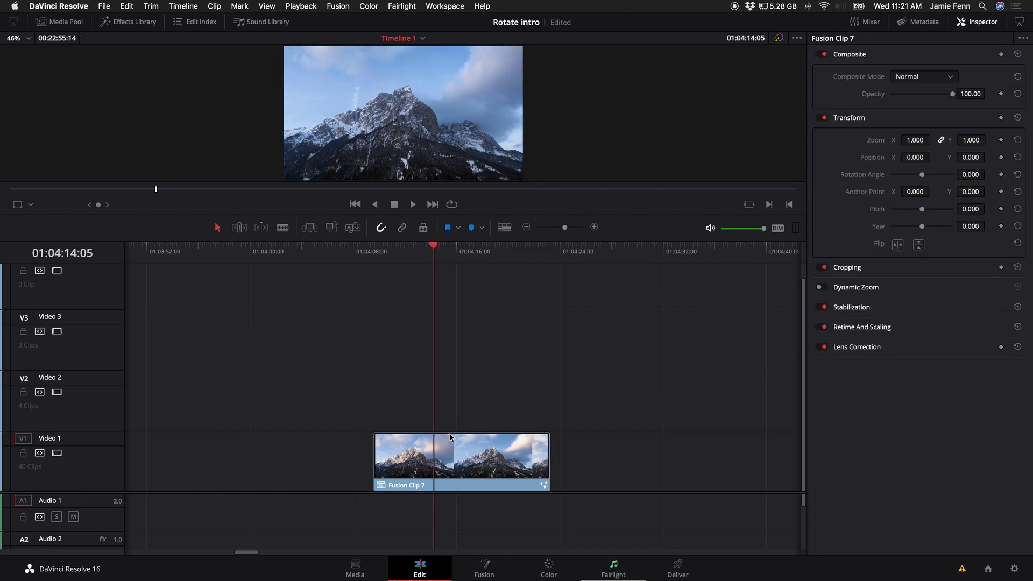
left_click_drag(429, 239, 443, 241)
left_click(473, 448)
Step: On the Fusion page, disconnect MediaIn1 from Merge1 and Merge1's output from Merge2
left_click(482, 572)
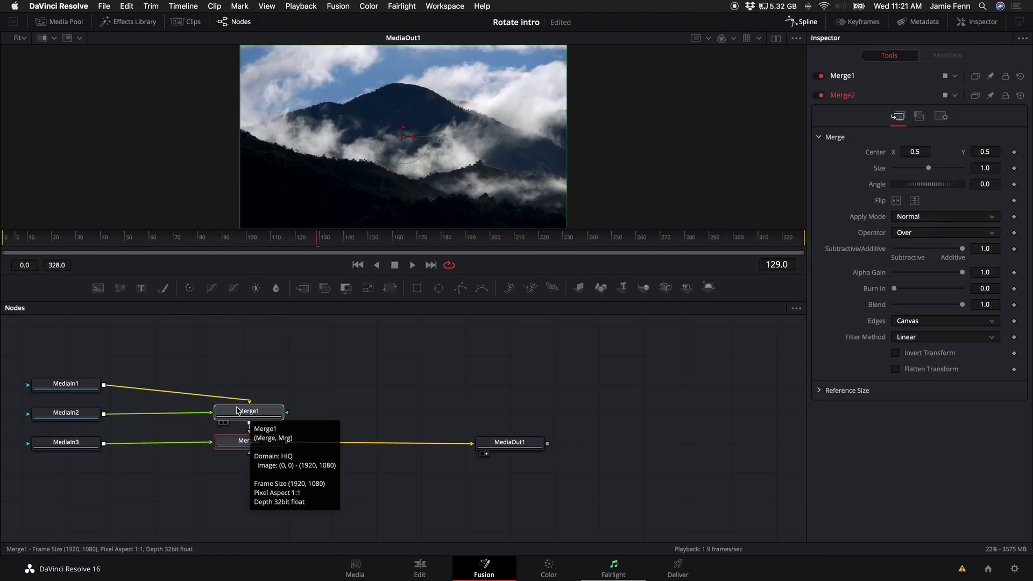
left_click_drag(211, 399, 172, 429)
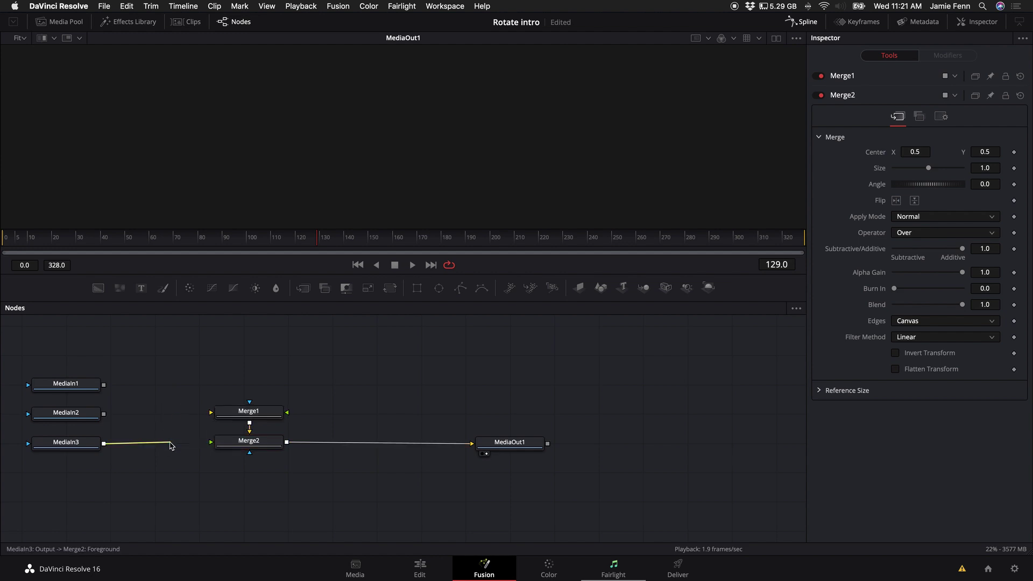
left_click_drag(237, 412, 237, 379)
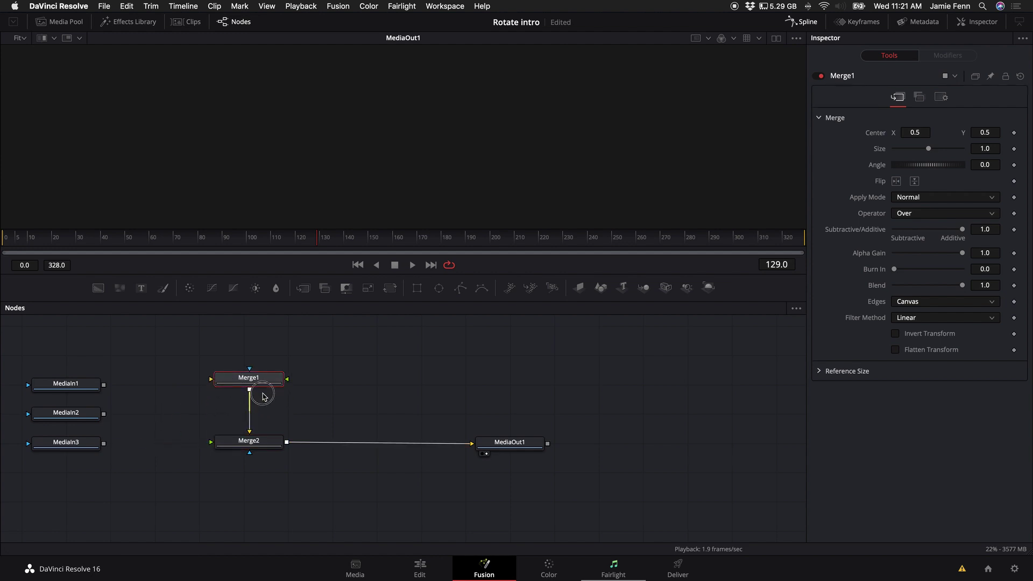
left_click_drag(250, 424, 332, 411)
Step: Connect MediaIn2 to Merge1's background and MediaIn3 into Merge2, then tidy the node layout
left_click_drag(103, 414, 211, 380)
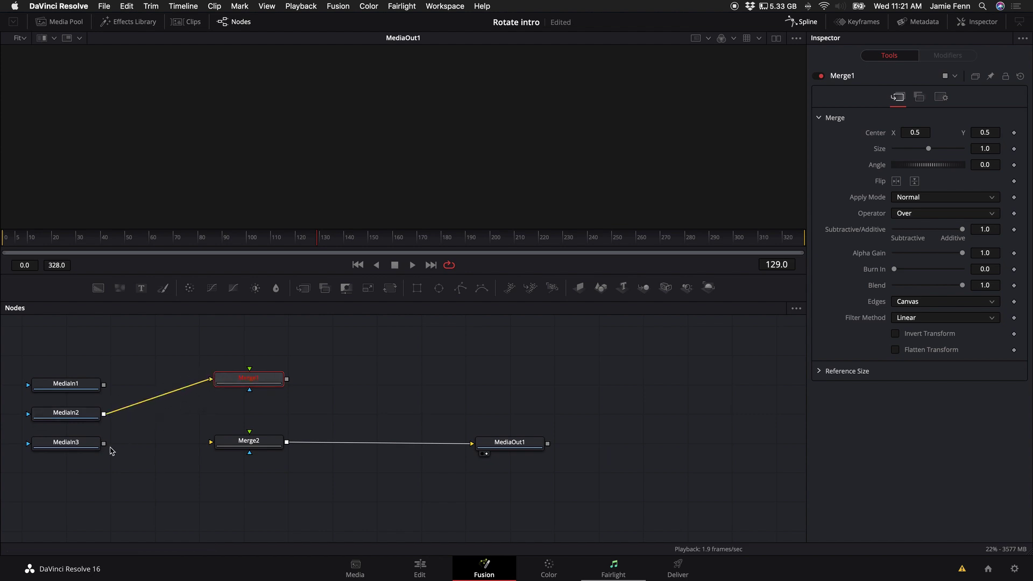
left_click_drag(105, 444, 211, 442)
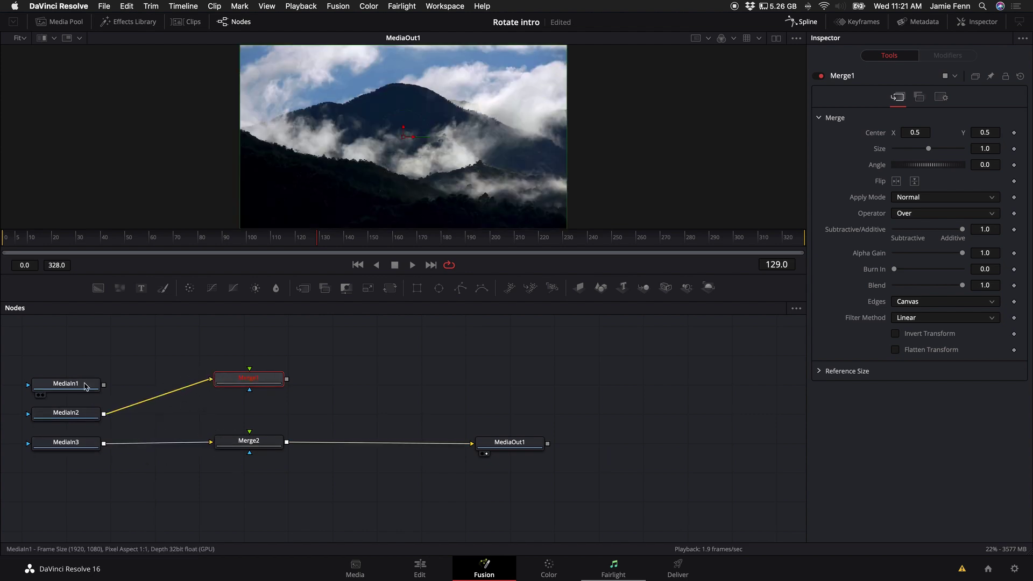
left_click_drag(85, 386, 84, 350)
left_click_drag(66, 413, 85, 359)
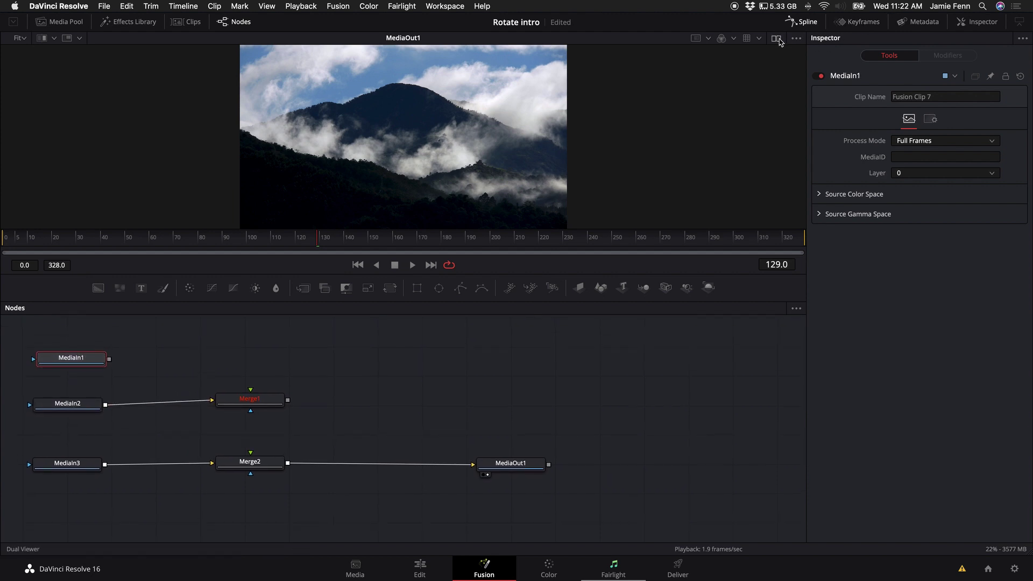
Step: Enable Dual Viewer and rename MediaIn1 to 'mask'
left_click(776, 38)
left_click_drag(71, 359, 196, 152)
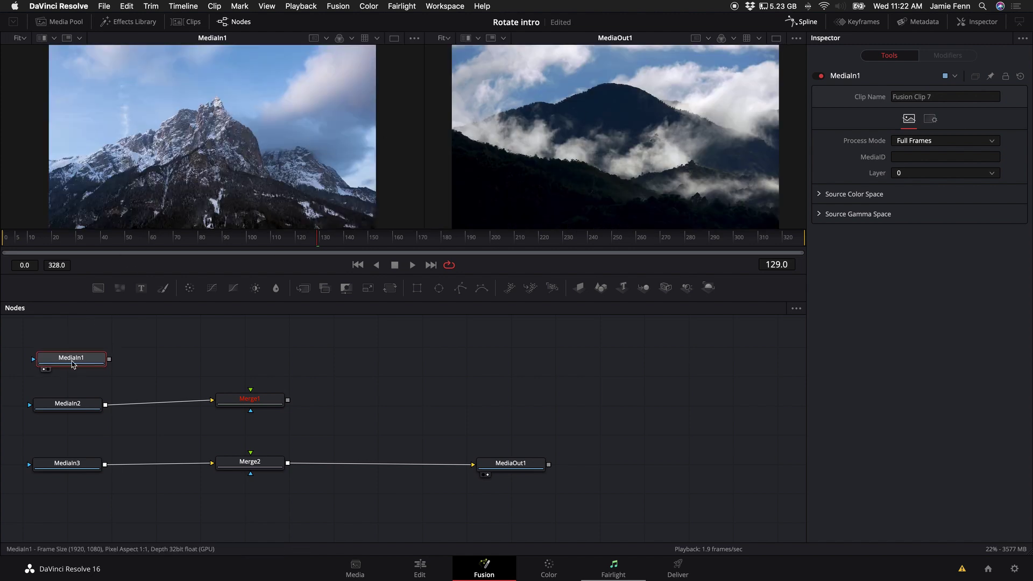
key("F2")
type("mask")
key("Return")
Step: Rename MediaIn2 to 'mountain' and MediaIn3 to 'flip'
left_click(84, 405)
left_click_drag(84, 407, 172, 158)
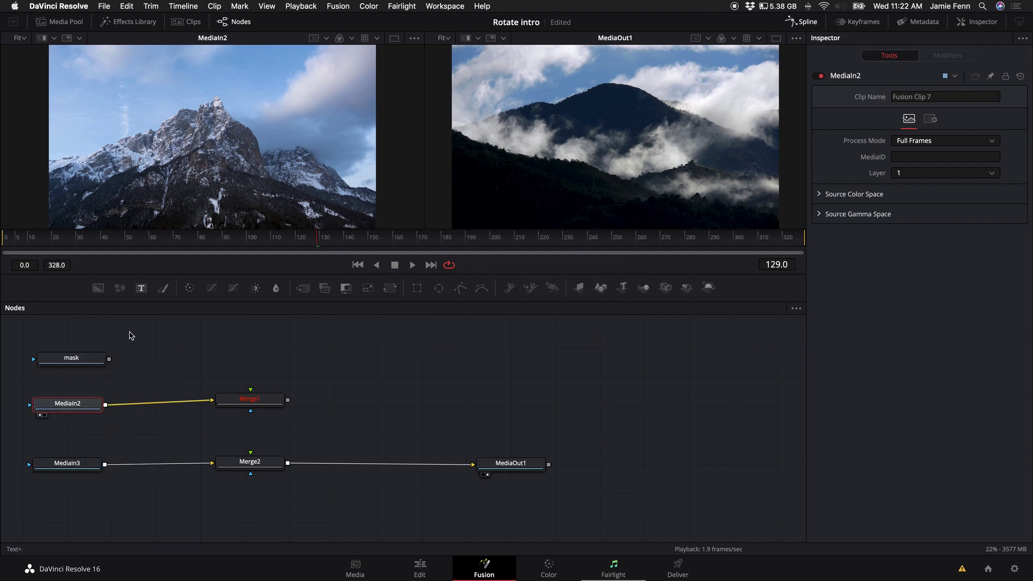
key("F2")
type("mountain")
key("Return")
left_click(81, 464)
key("F2")
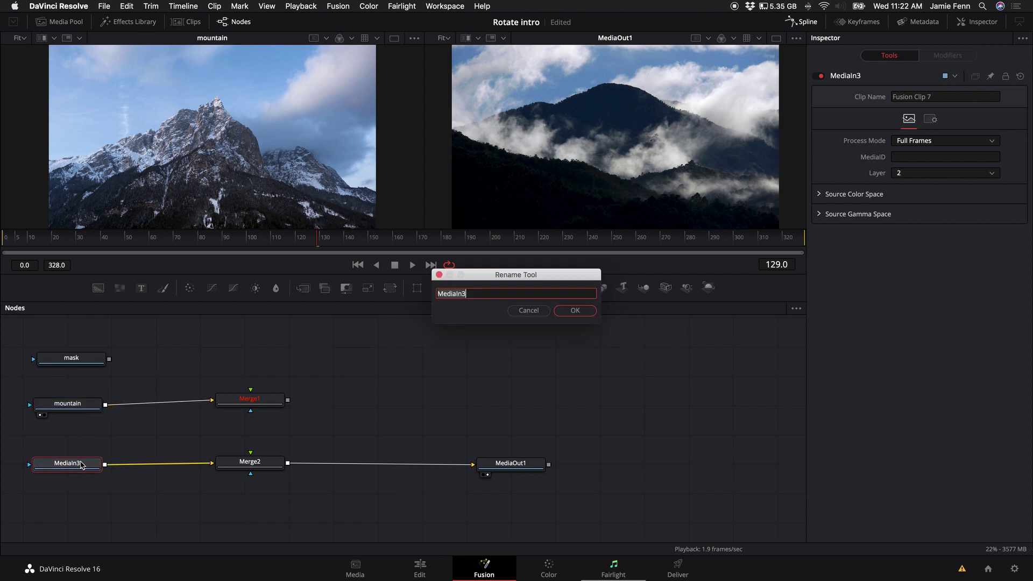
key("Return")
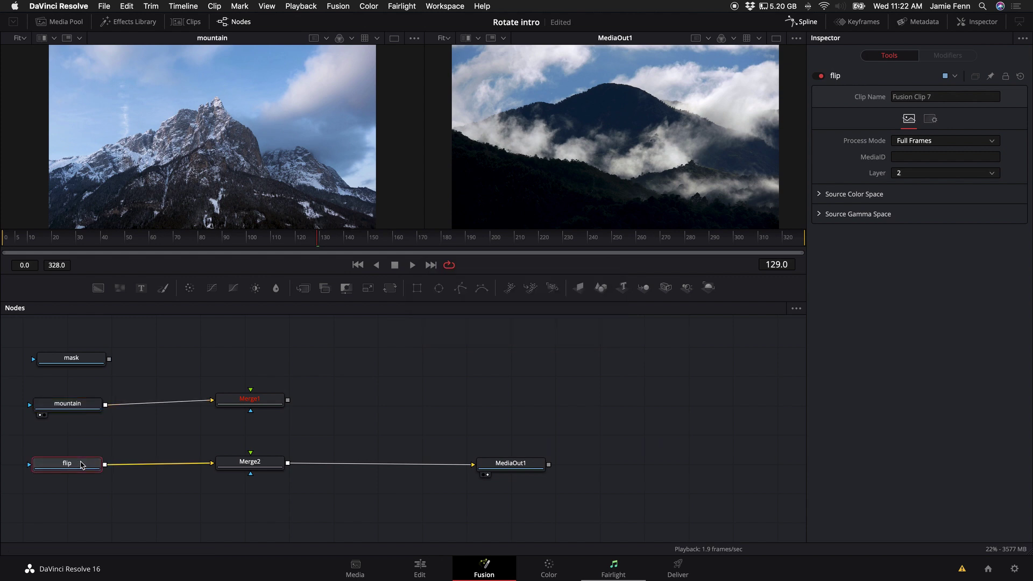
Step: Link Merge1 into Merge2's foreground and line up the nodes
left_click(306, 401)
left_click_drag(281, 401, 250, 455)
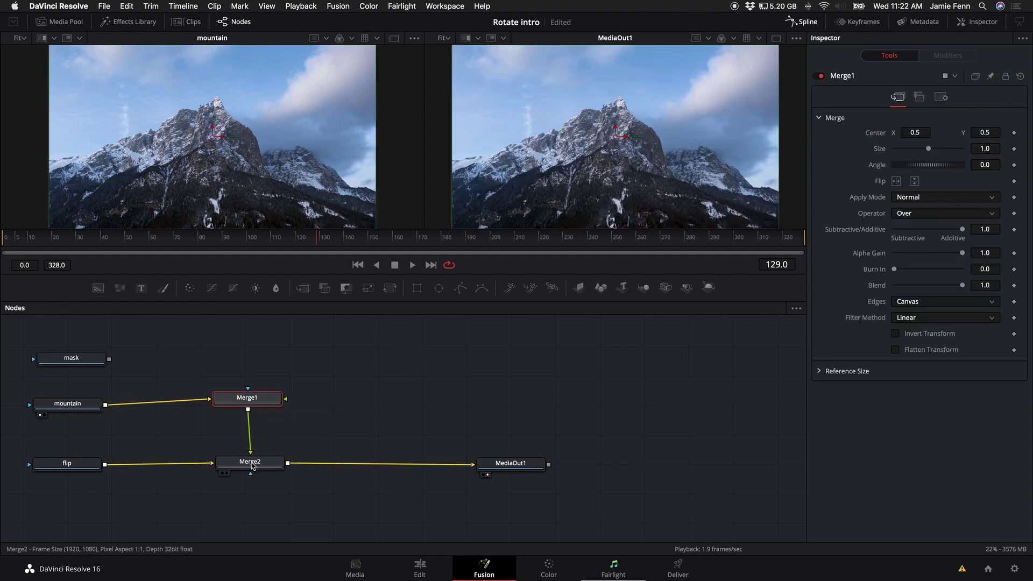
left_click_drag(70, 404, 105, 400)
Step: Rearrange the flip node and viewers, returning to a single output viewer
left_click_drag(83, 464, 113, 465)
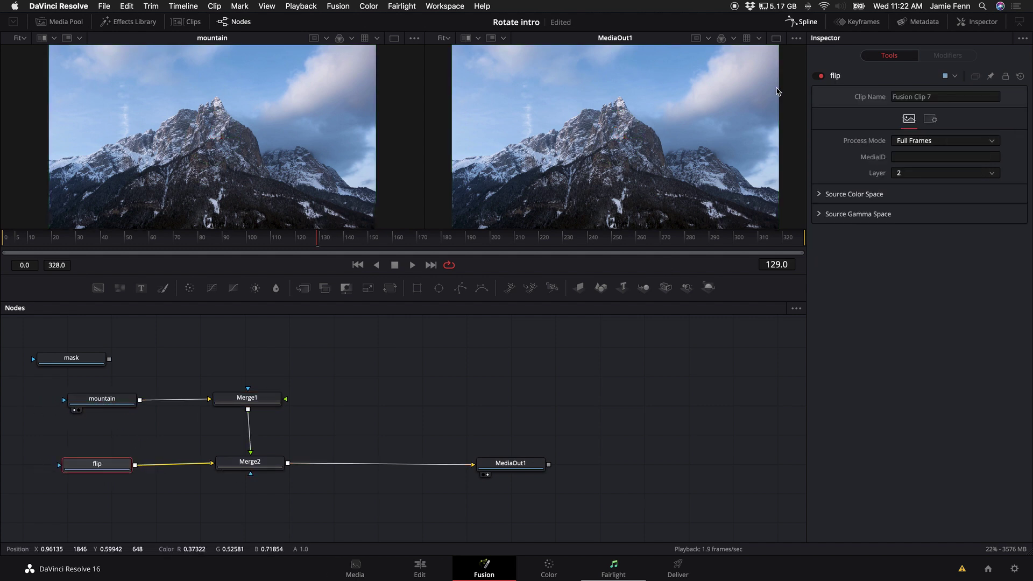
left_click_drag(727, 272, 726, 347)
left_click(776, 38)
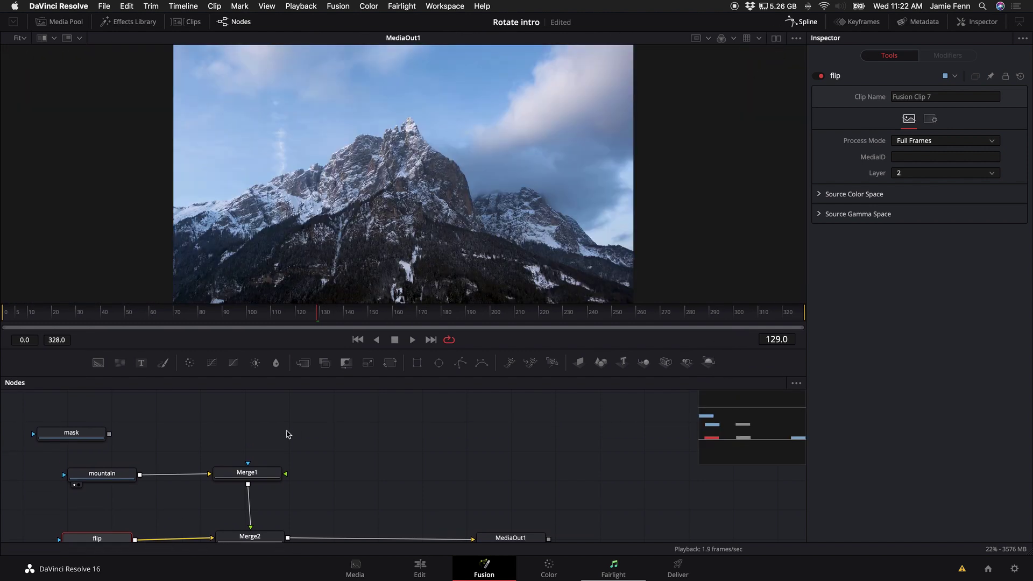
scroll(105, 481, "down", 1)
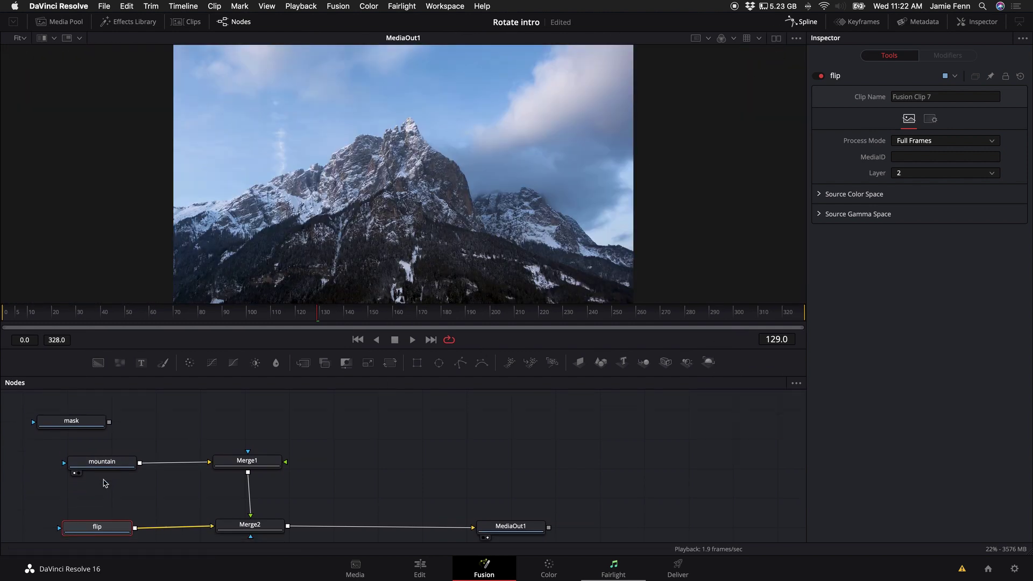
left_click_drag(110, 467, 98, 468)
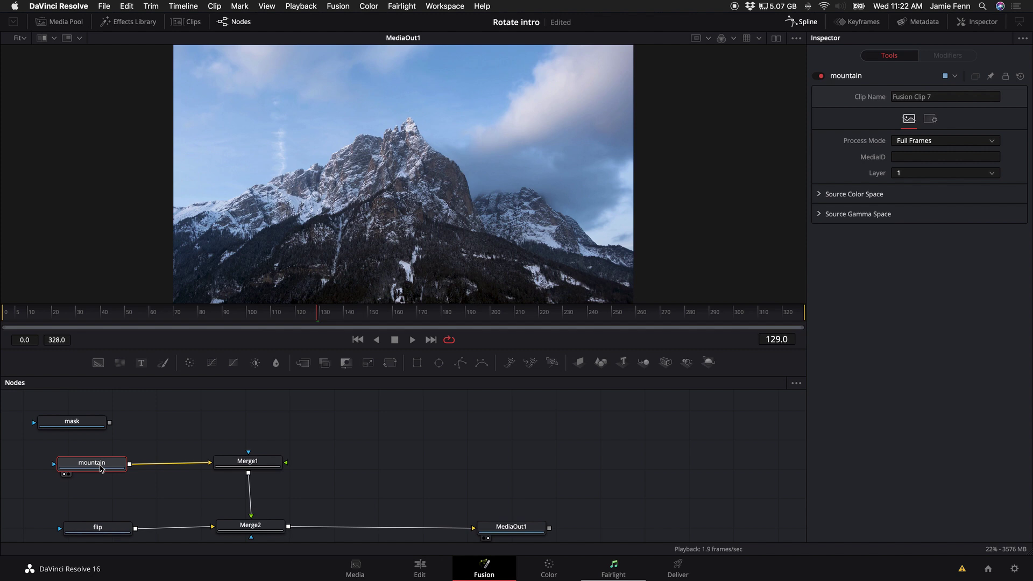
Step: Add a Transform after mountain with Size 0.5 and Center Y lowered to 0.249
key("shift+space")
type("trans")
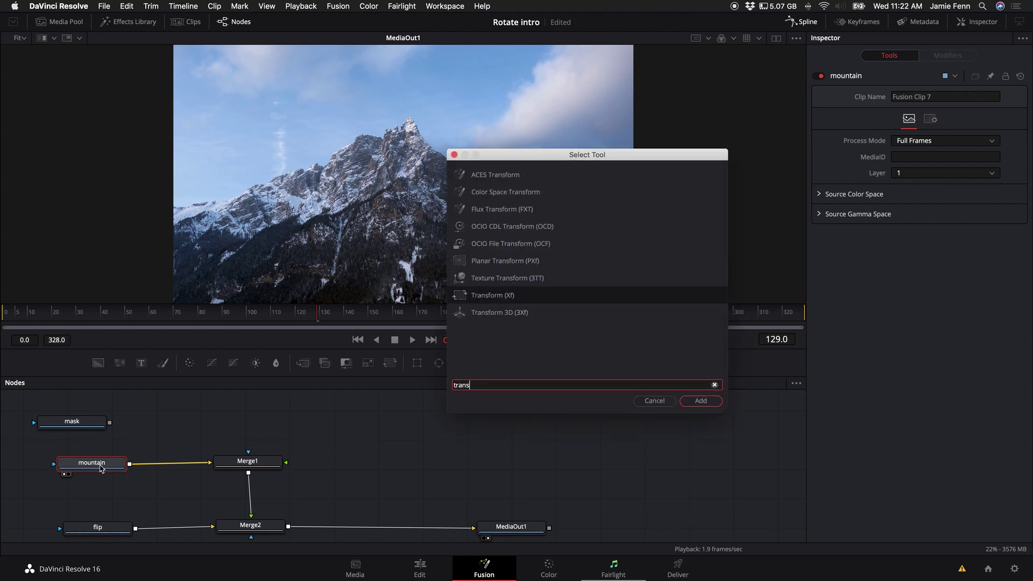
key("Return")
left_click(995, 181)
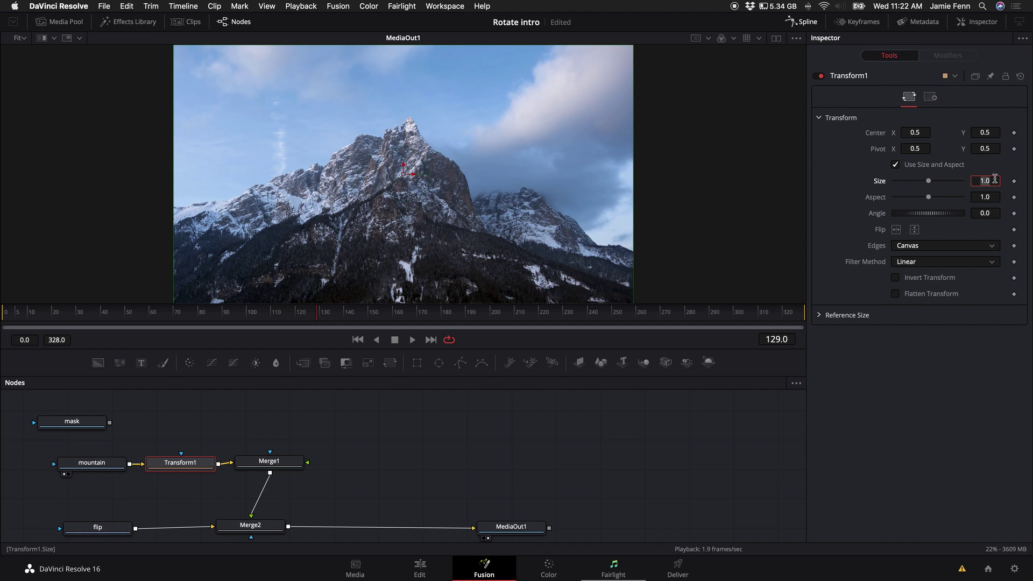
type("0.5")
key("Tab")
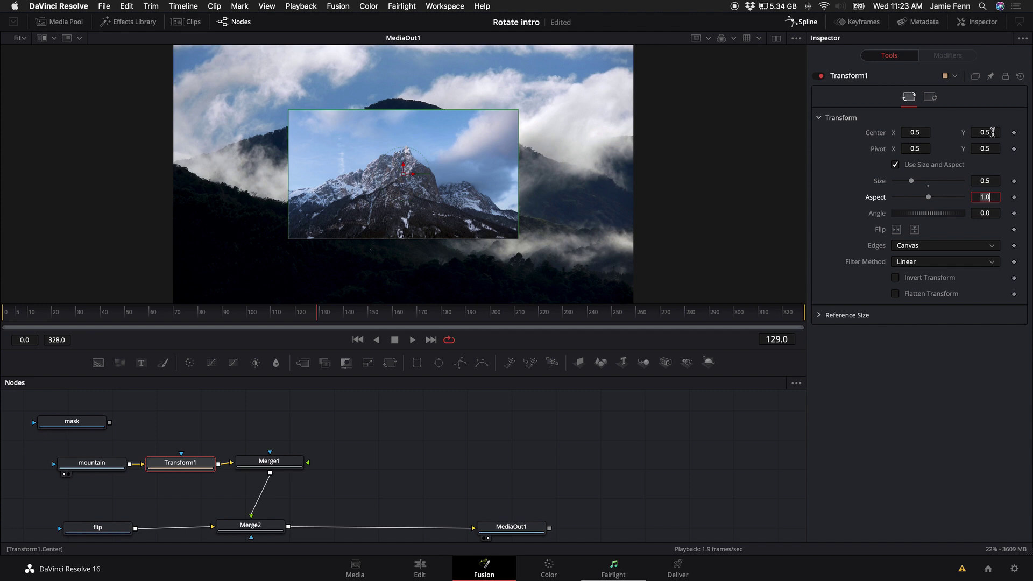
left_click_drag(993, 132, 931, 145)
scroll(526, 187, "down", 1)
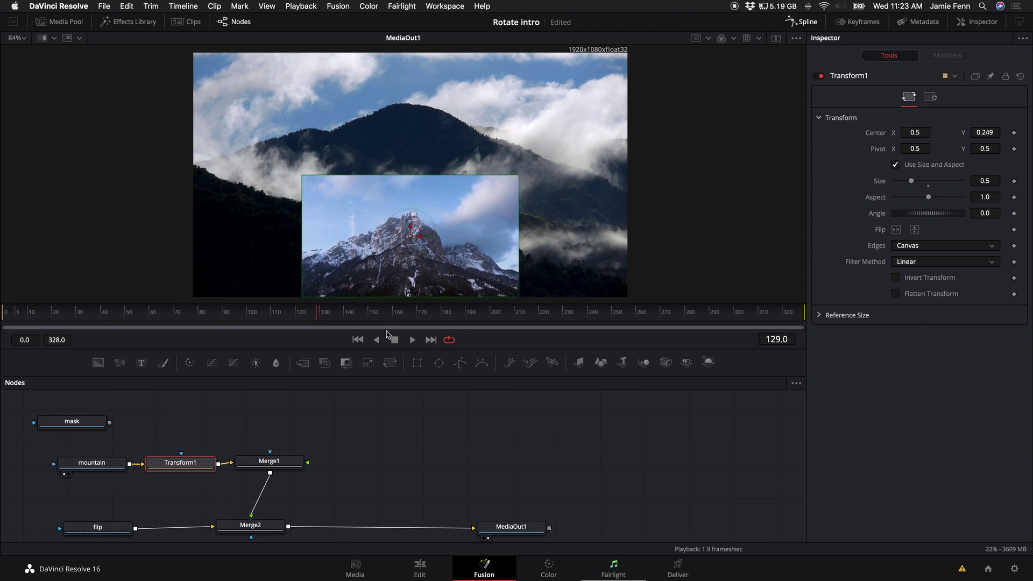
scroll(241, 442, "down", 3)
left_click_drag(101, 488, 78, 491)
Step: Insert Transform2 after the flip node and set its size to 0.5
left_click(78, 491)
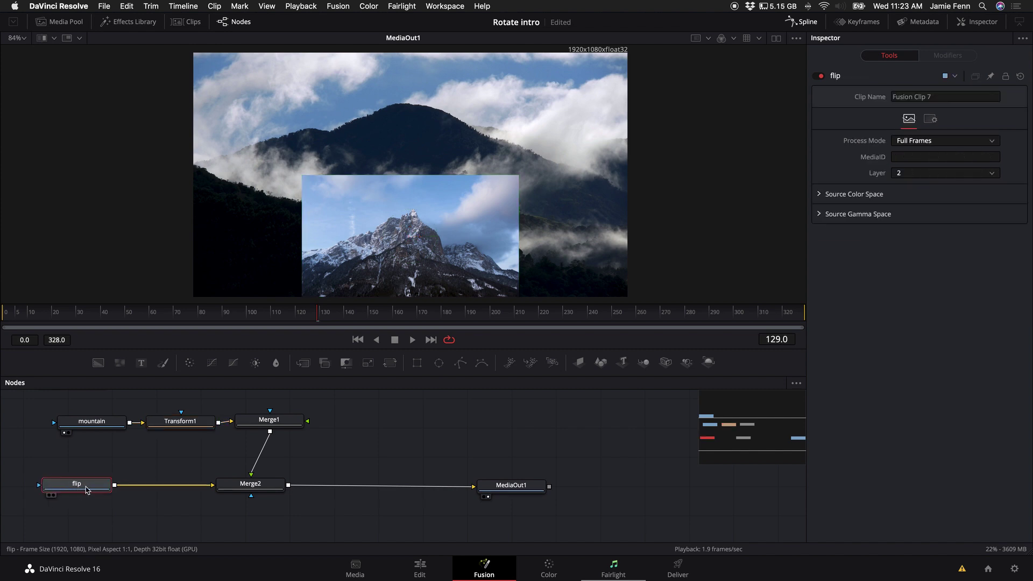
key("shift+space")
type("trans")
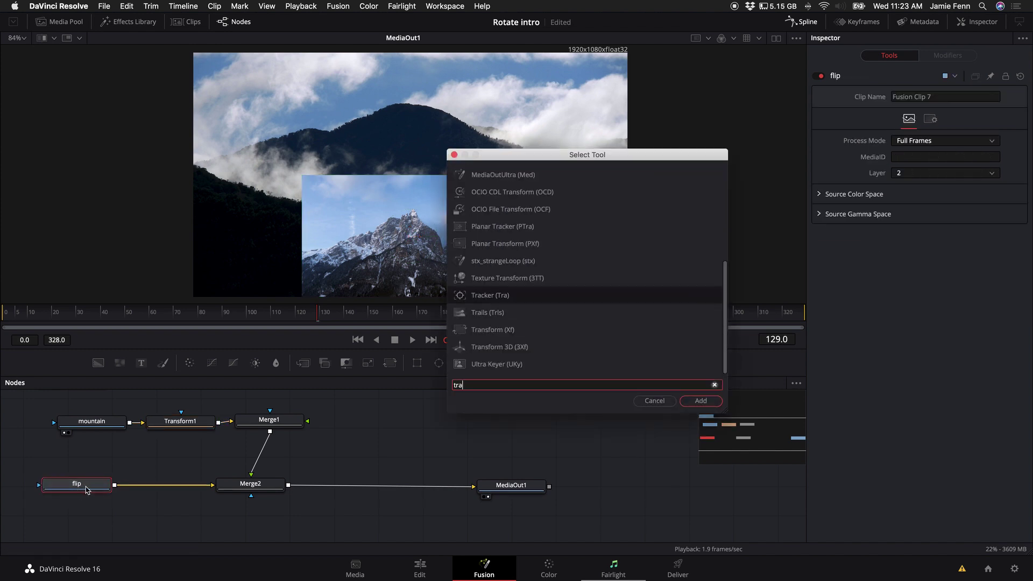
key("Return")
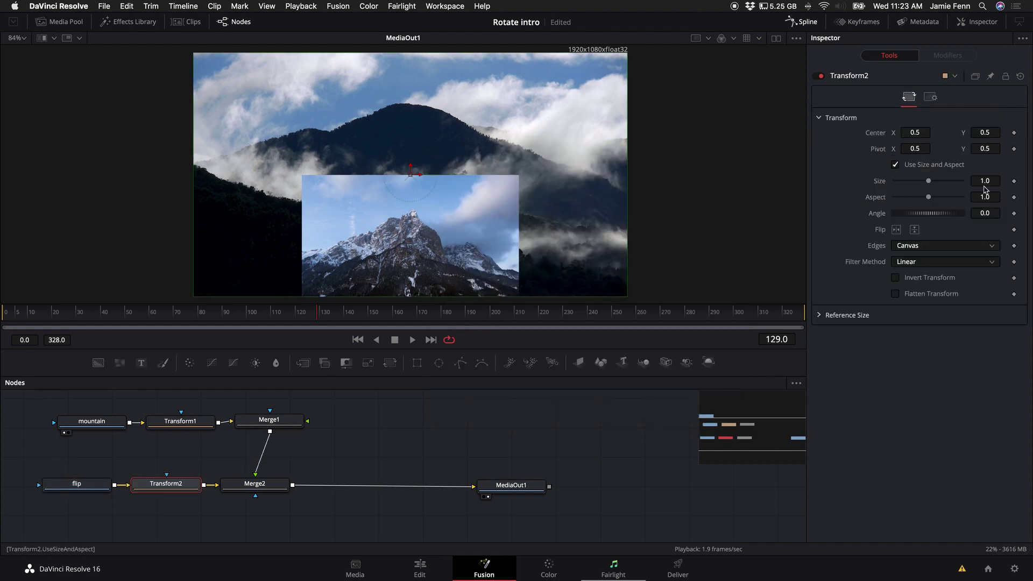
left_click(995, 183)
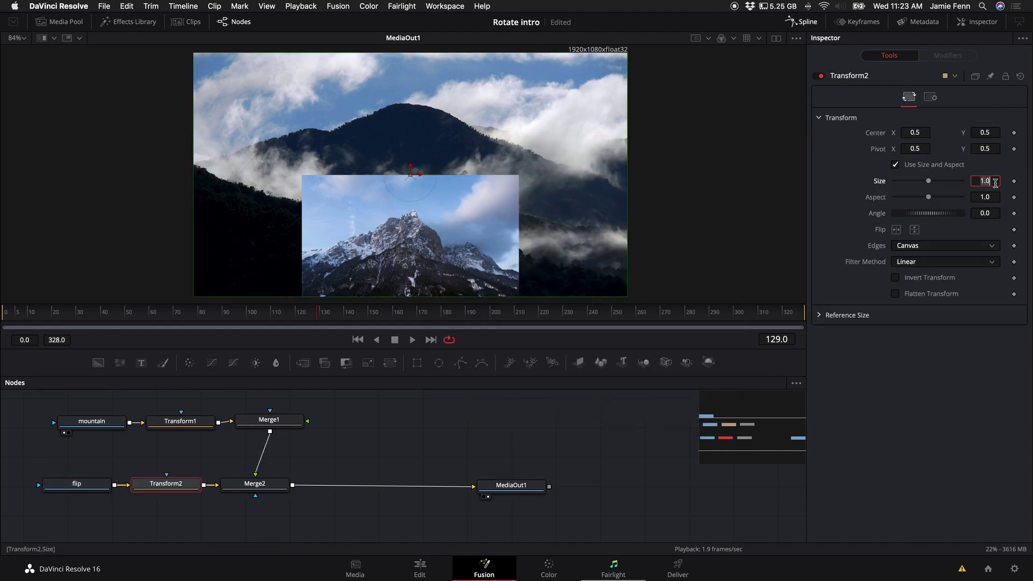
key("Tab")
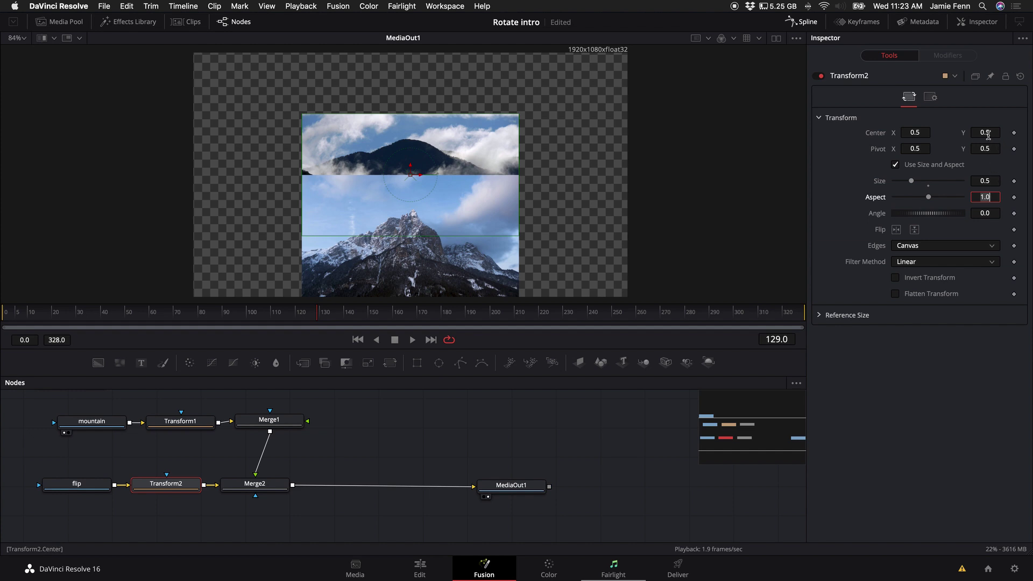
Step: Rotate the flip image 180 degrees and raise it to Center Y about 0.749
left_click(914, 230)
left_click(914, 228)
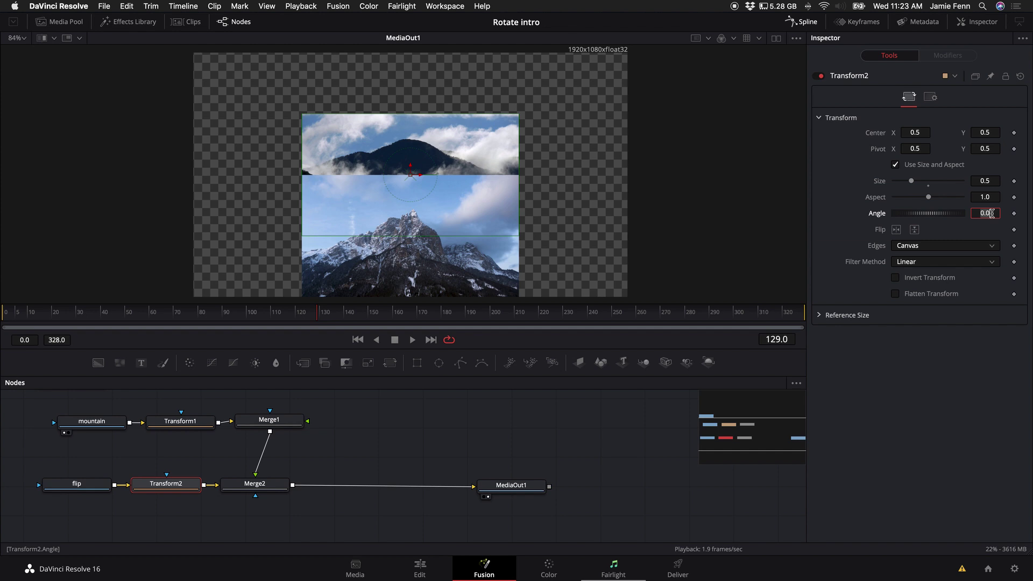
key("Tab")
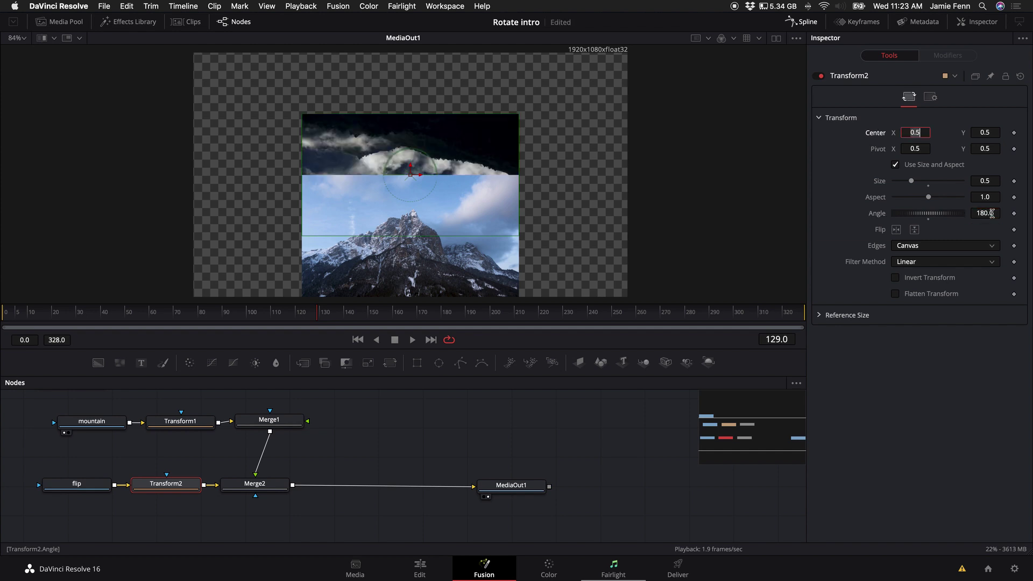
left_click_drag(982, 134, 611, 129)
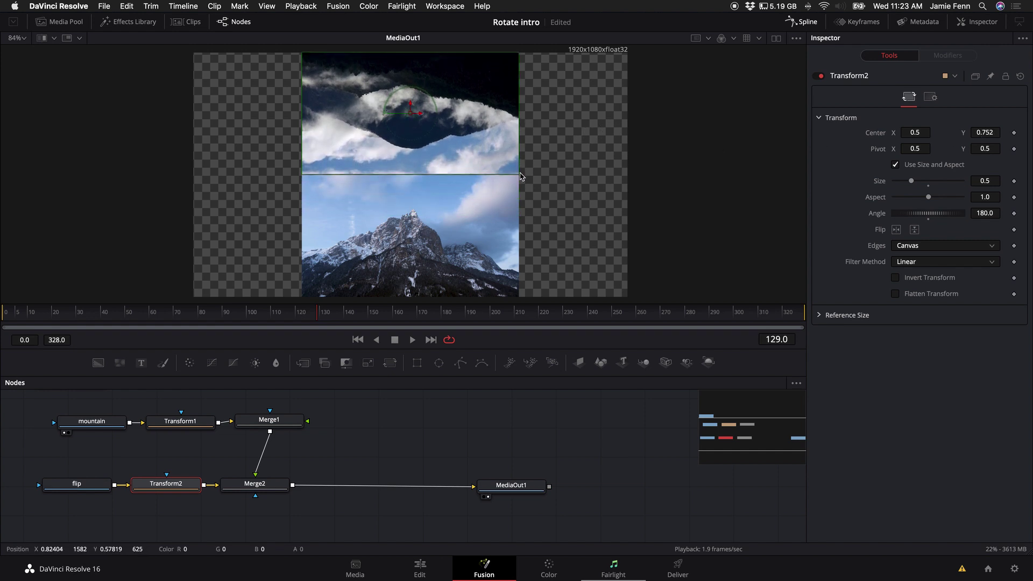
scroll(399, 169, "up", 5)
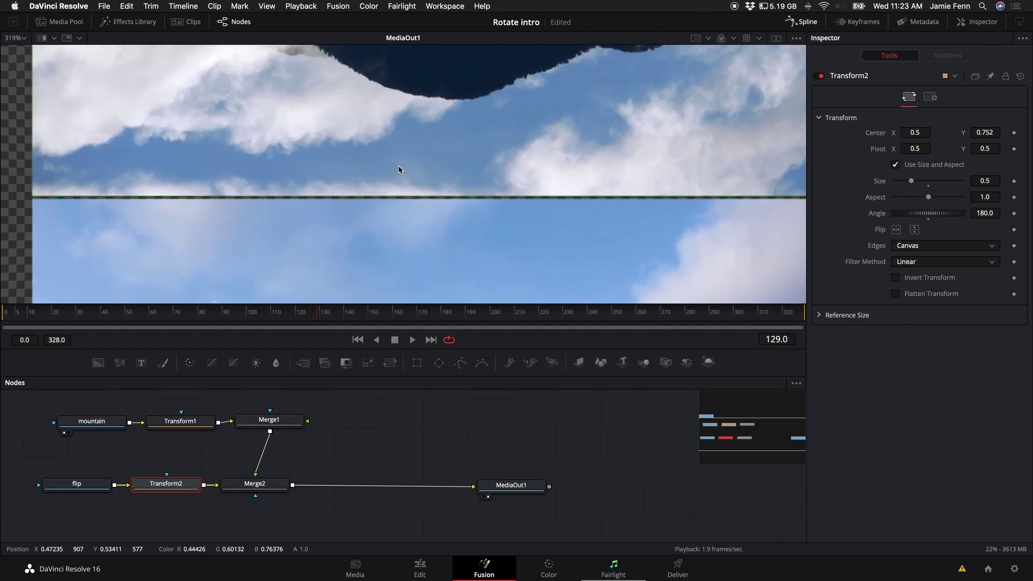
scroll(399, 170, "down", 1)
left_click_drag(989, 128, 986, 132)
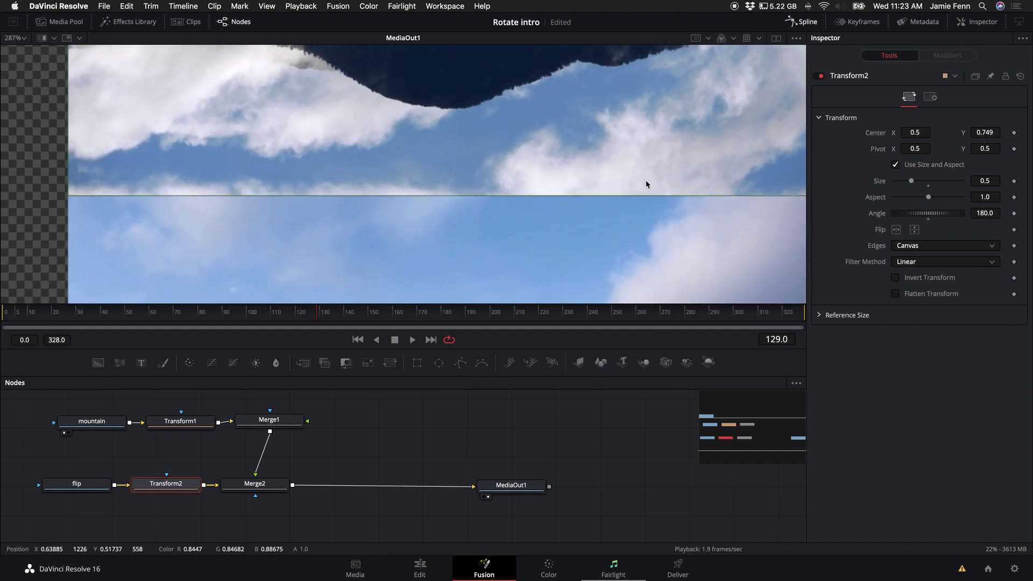
scroll(645, 182, "down", 6)
scroll(646, 182, "up", 2)
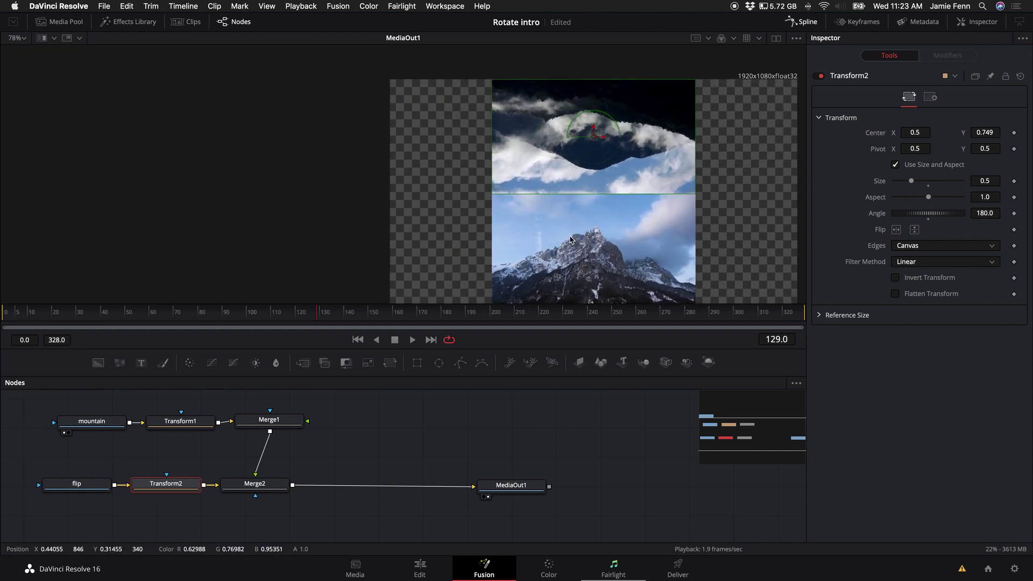
Step: Add a new mask clip node feeding a Merge3 node connected into Merge1
key("super+v")
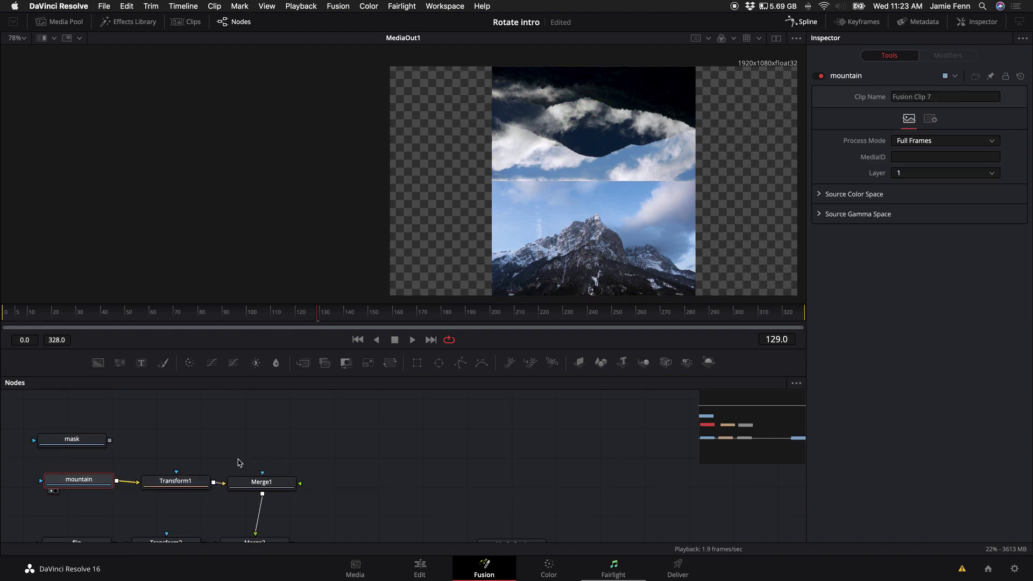
left_click_drag(80, 443, 111, 423)
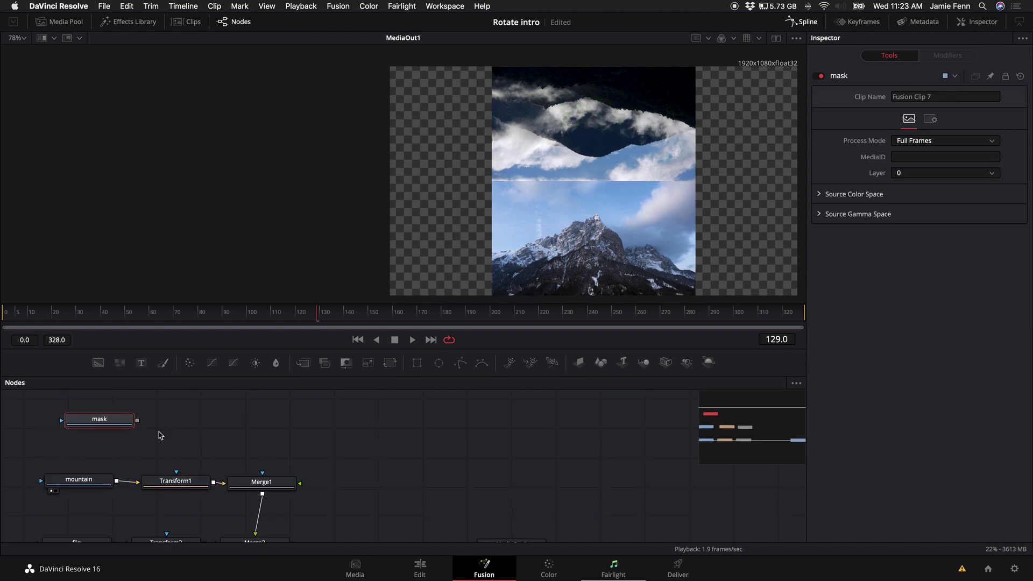
left_click(303, 363)
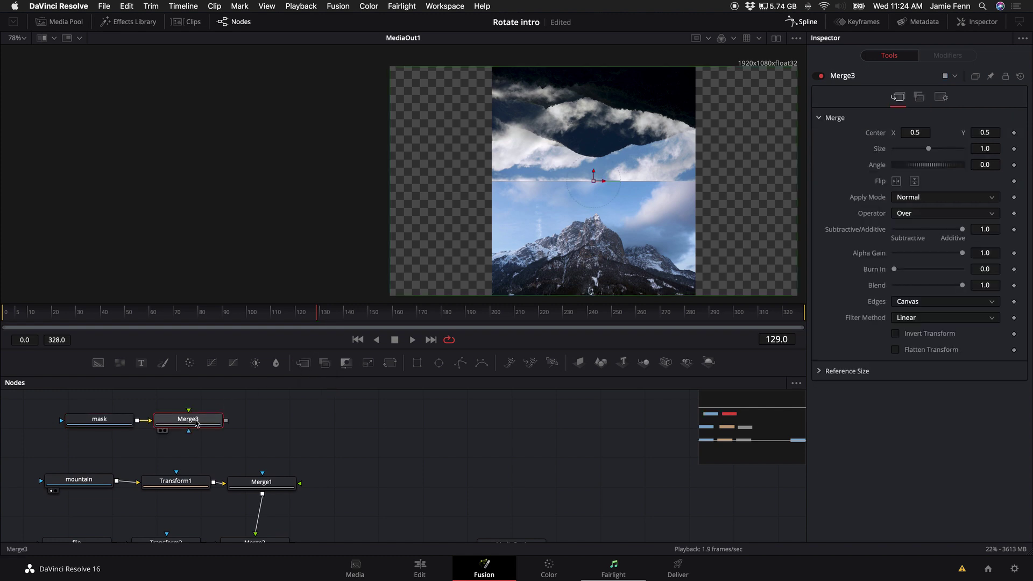
left_click_drag(195, 423, 299, 485)
left_click_drag(87, 423, 62, 422)
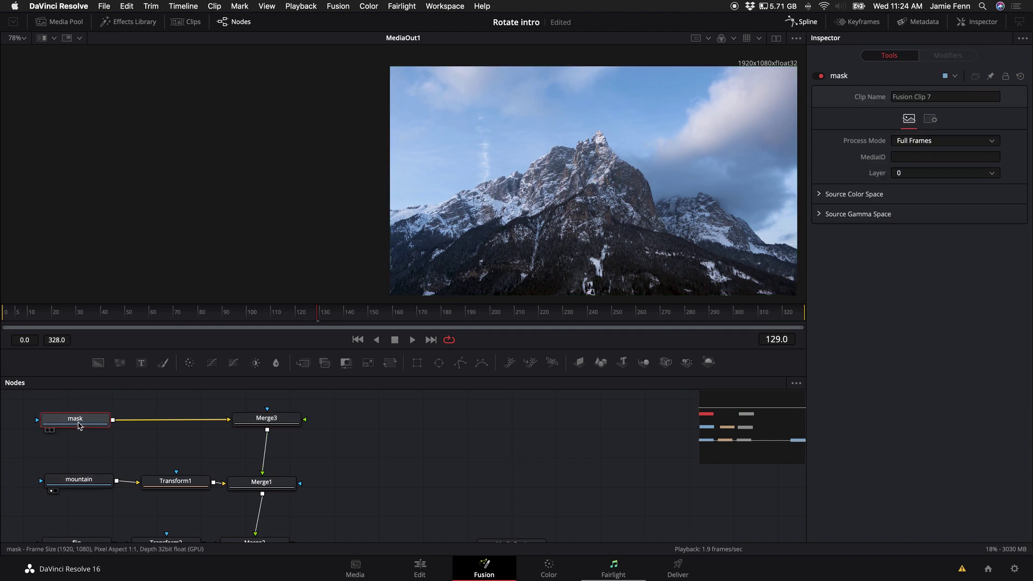
mouse_move(79, 426)
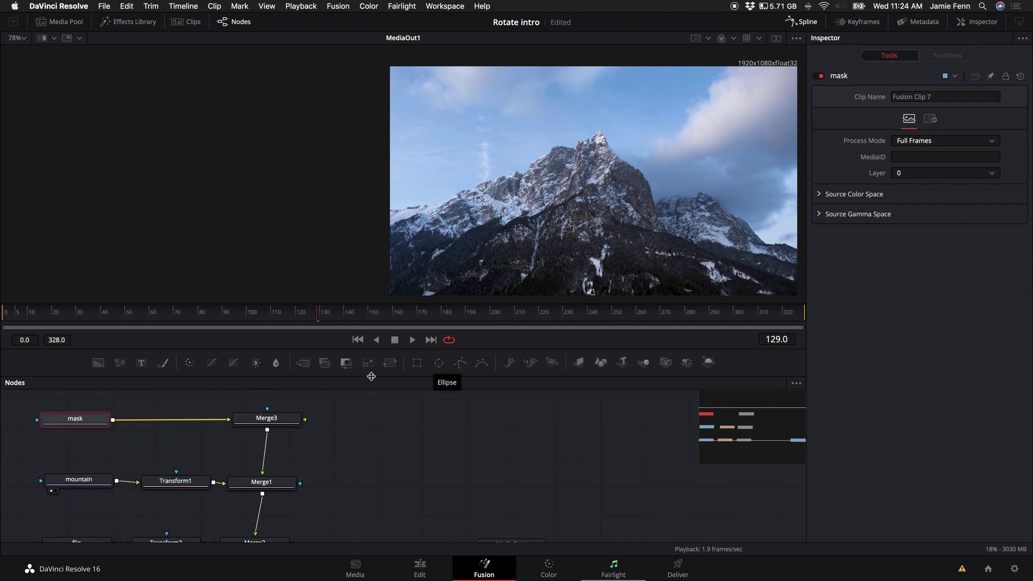
Step: Add Ellipse1 to mask, shaped as a wide thin oval near the top with soft edge 0.0283
left_click(439, 364)
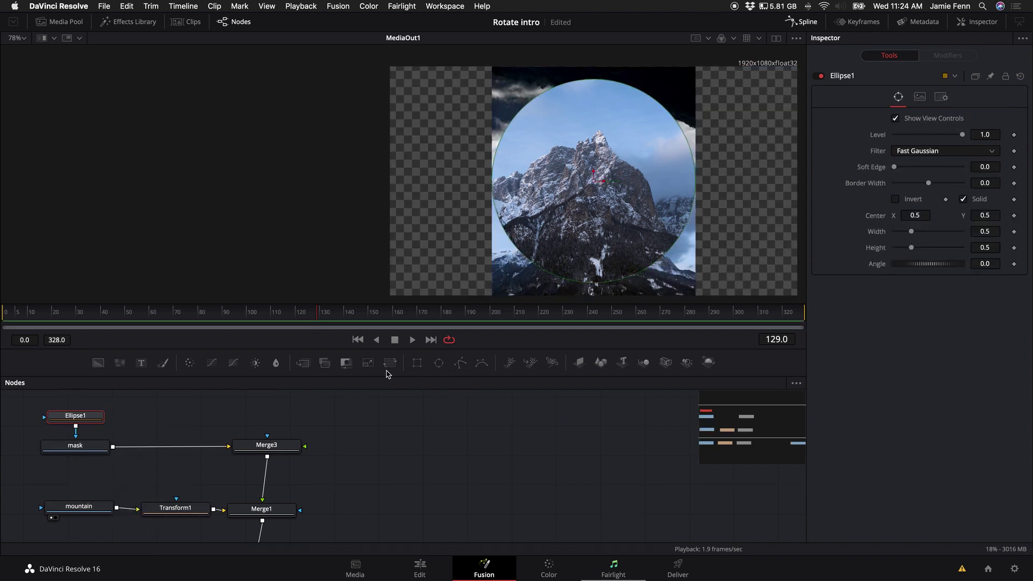
left_click_drag(696, 186, 778, 184)
left_click_drag(599, 285, 598, 204)
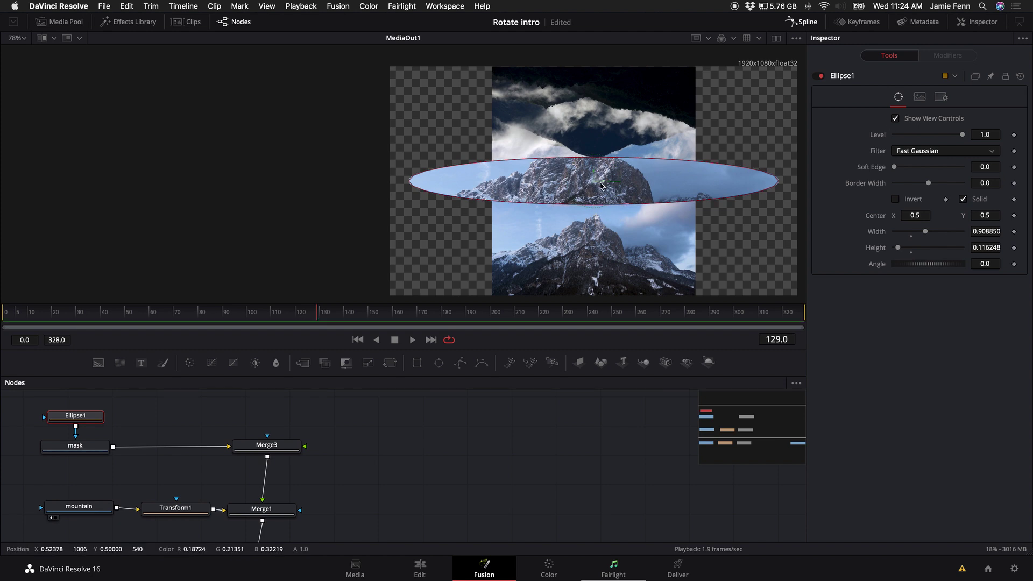
left_click_drag(594, 186, 591, 95)
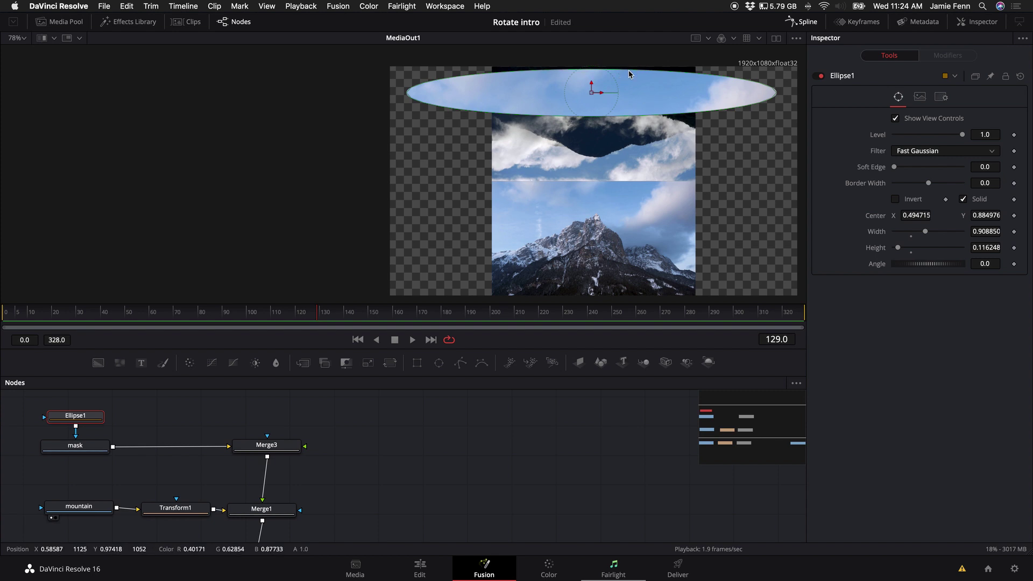
left_click_drag(629, 73, 614, 106)
mouse_move(896, 171)
left_mouse_down()
mouse_move(928, 185)
mouse_move(904, 170)
left_mouse_up()
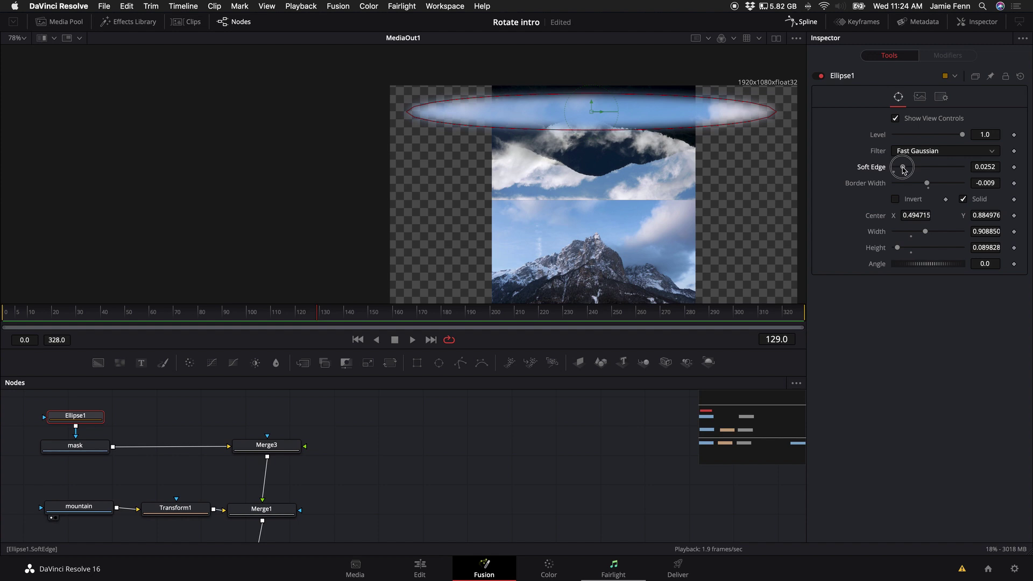
Step: Insert Transform3 after the mask node and slide the cloud strip down the frame
left_click(82, 450)
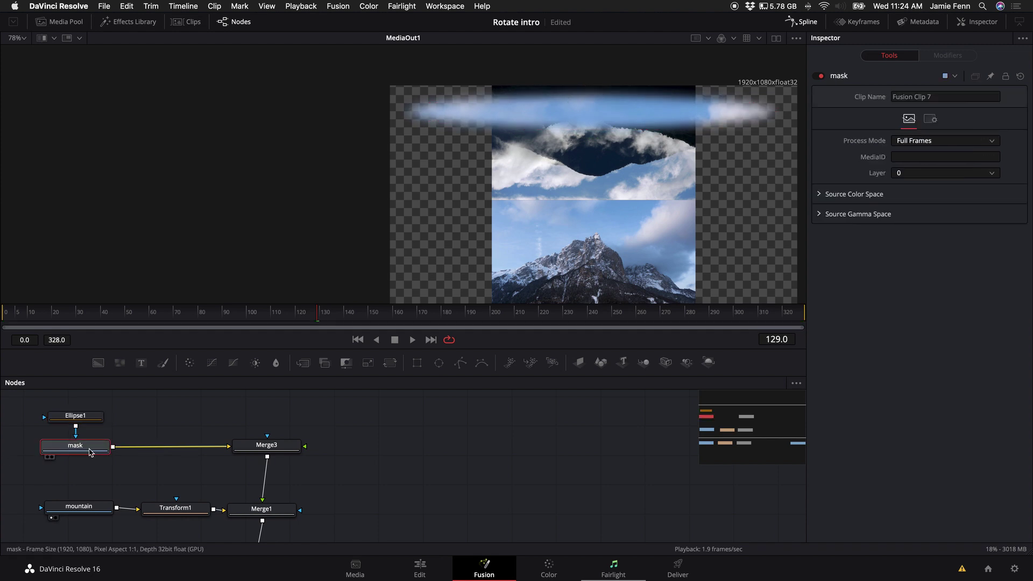
key("shift+space")
type("transf")
key("Return")
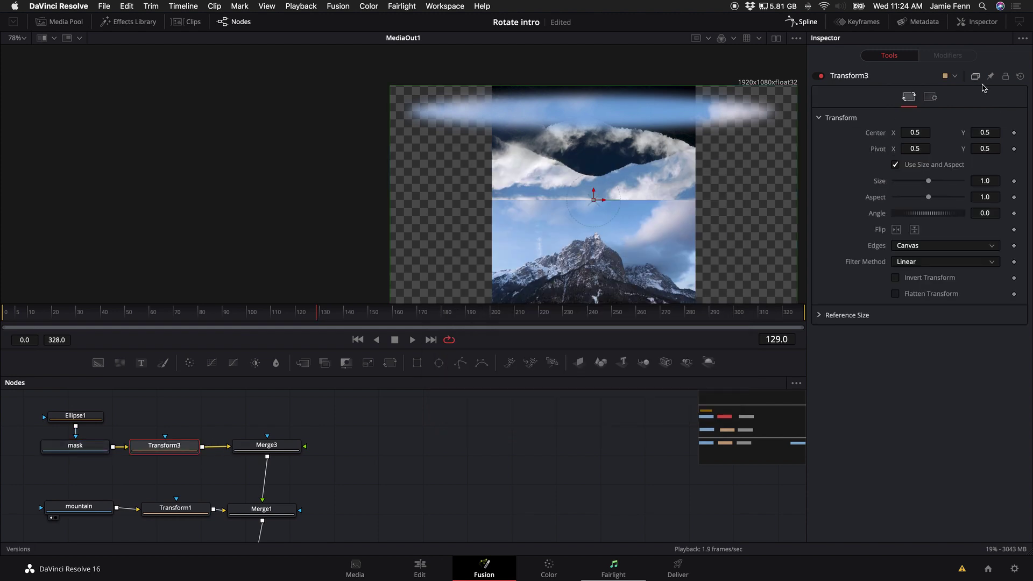
left_click_drag(988, 133, 787, 173)
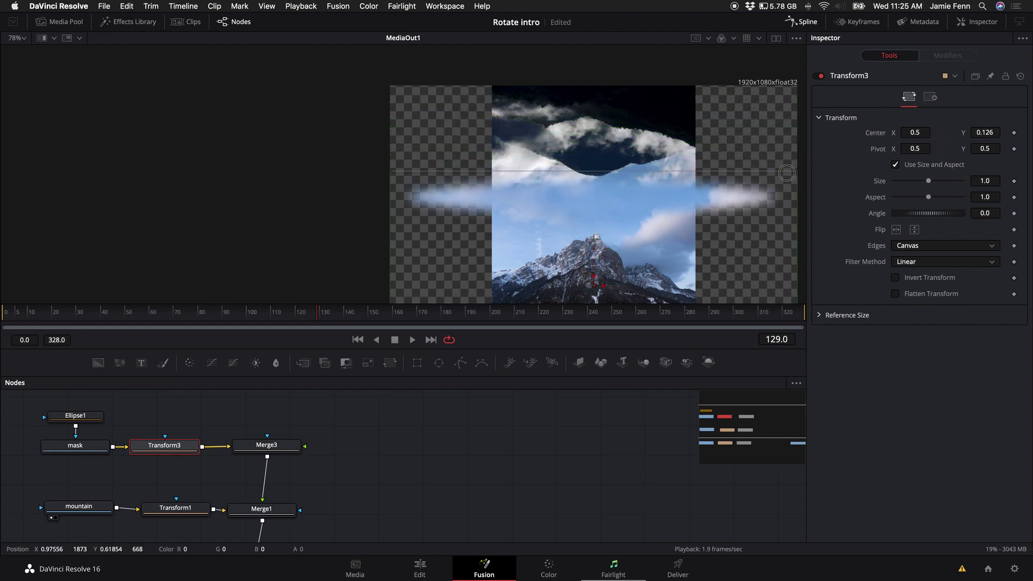
scroll(484, 178, "up", 5)
Step: View Merge3's result and nudge Ellipse1 slightly down onto the seam between images
left_click(266, 446)
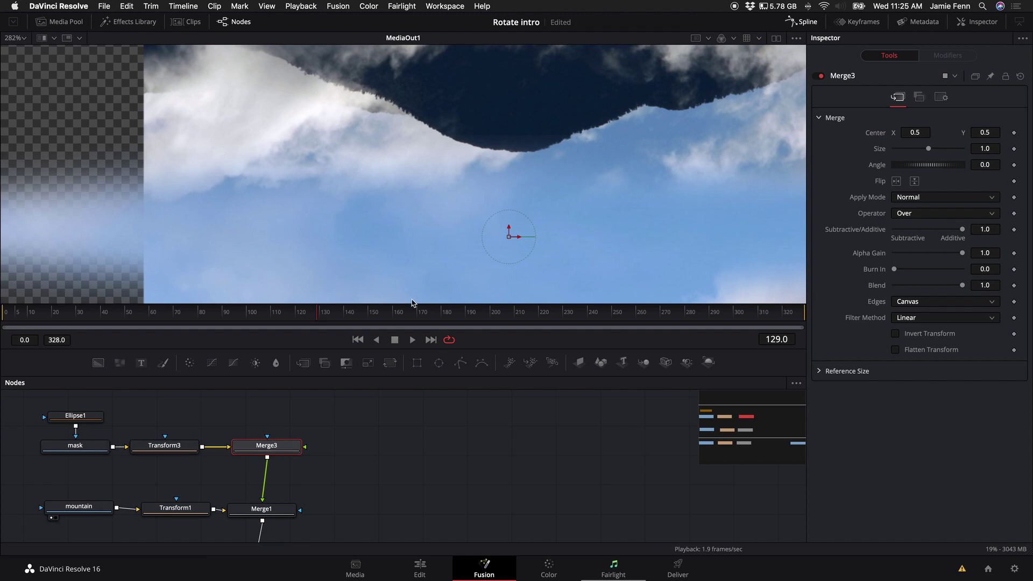
scroll(410, 296, "down", 3)
left_click(76, 415)
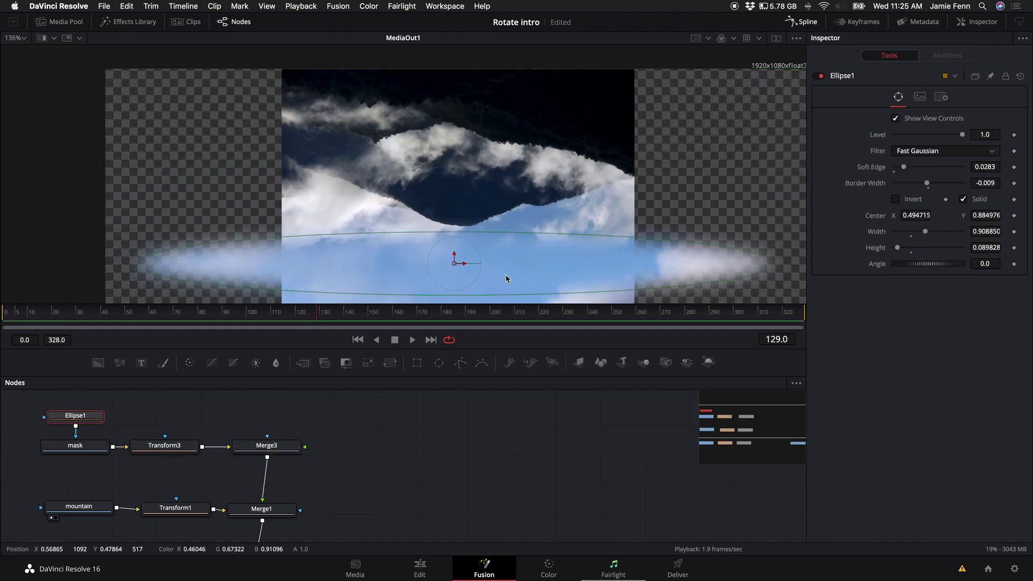
scroll(459, 240, "down", 2)
left_click_drag(455, 242, 454, 245)
scroll(454, 246, "down", 2)
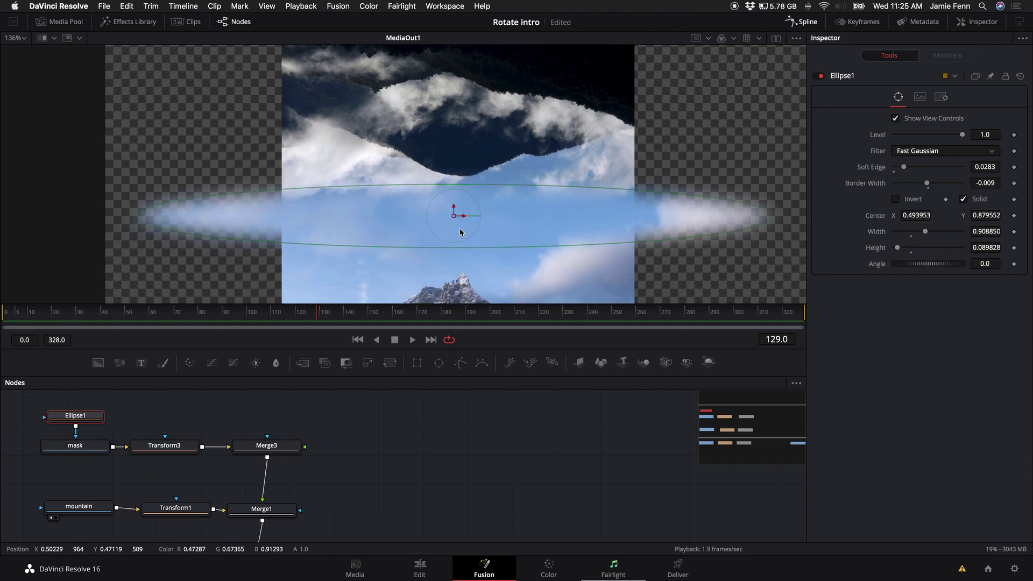
scroll(459, 285, "up", 3)
left_click(467, 203)
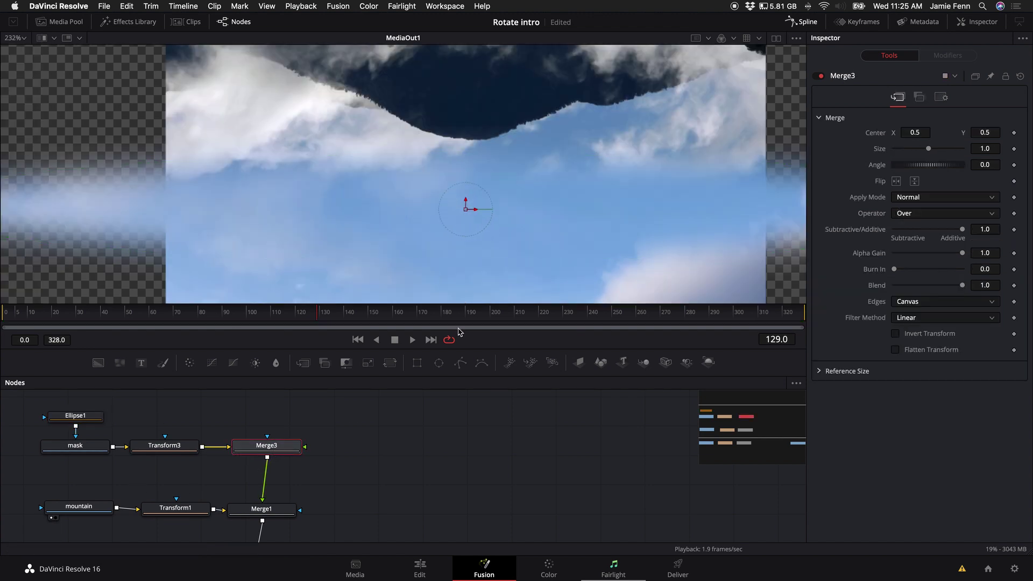
scroll(398, 215, "down", 5)
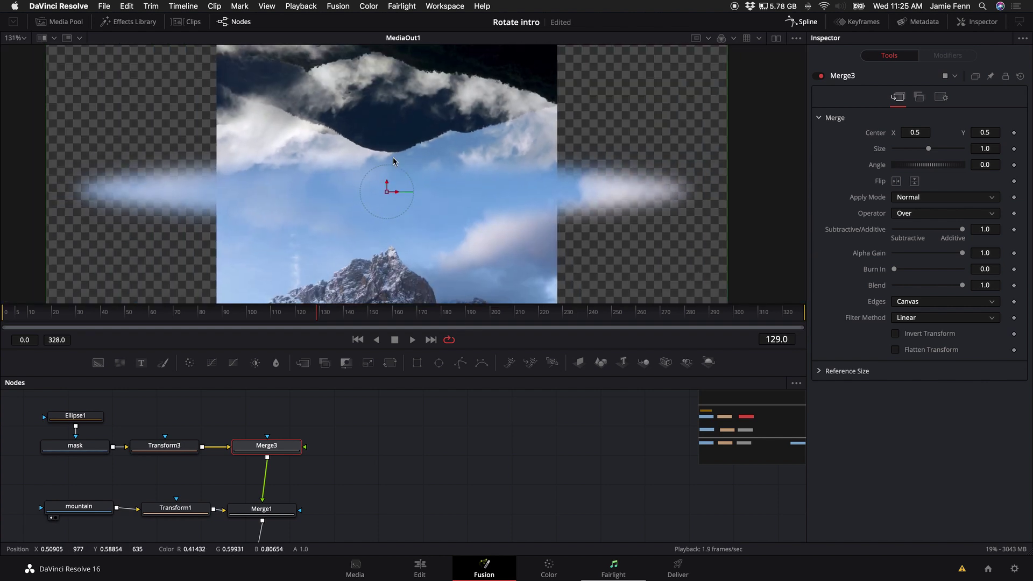
scroll(415, 225, "down", 2)
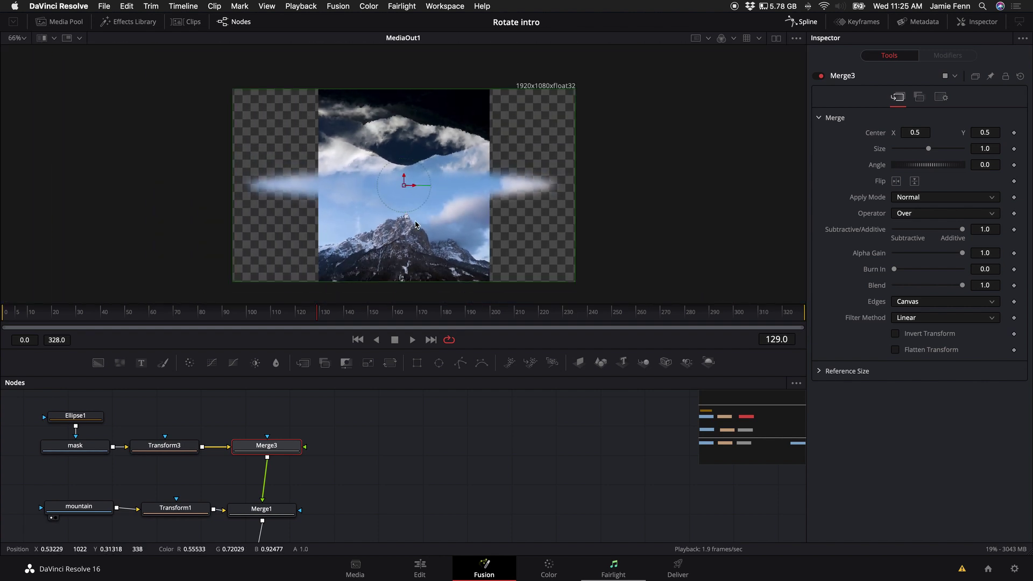
scroll(415, 225, "up", 1)
scroll(417, 265, "left", 3)
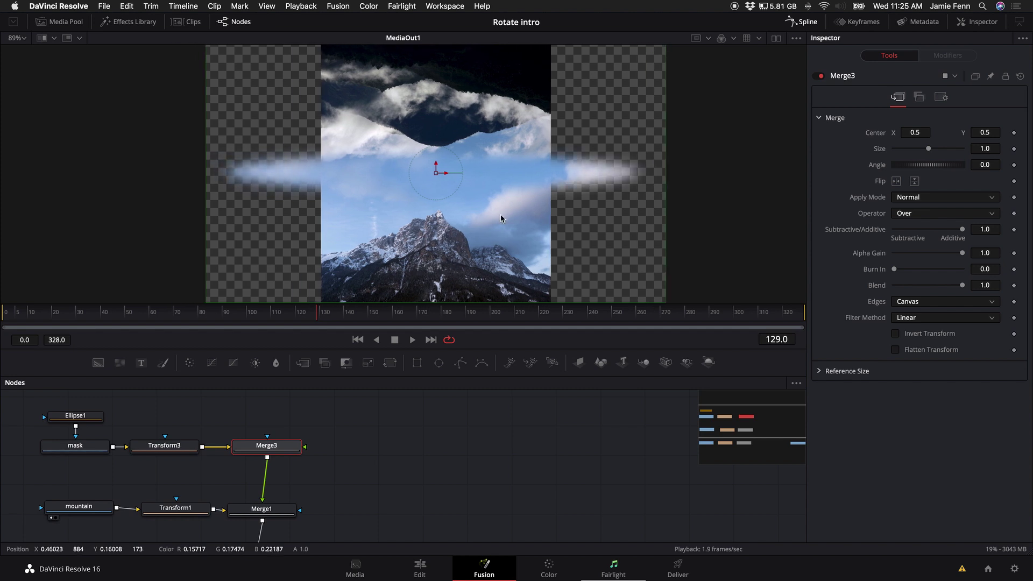
scroll(450, 233, "down", 1)
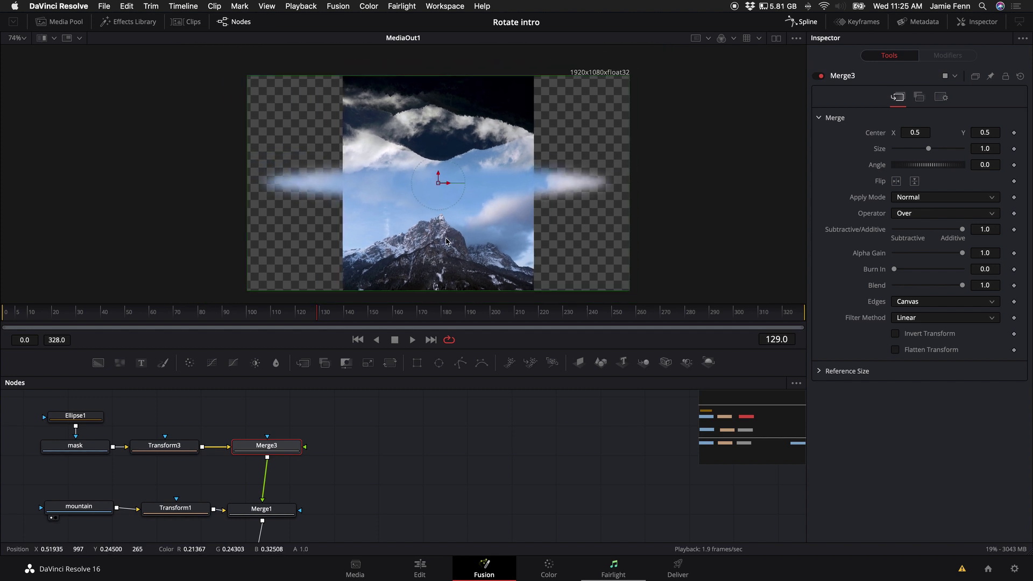
scroll(441, 259, "down", 2)
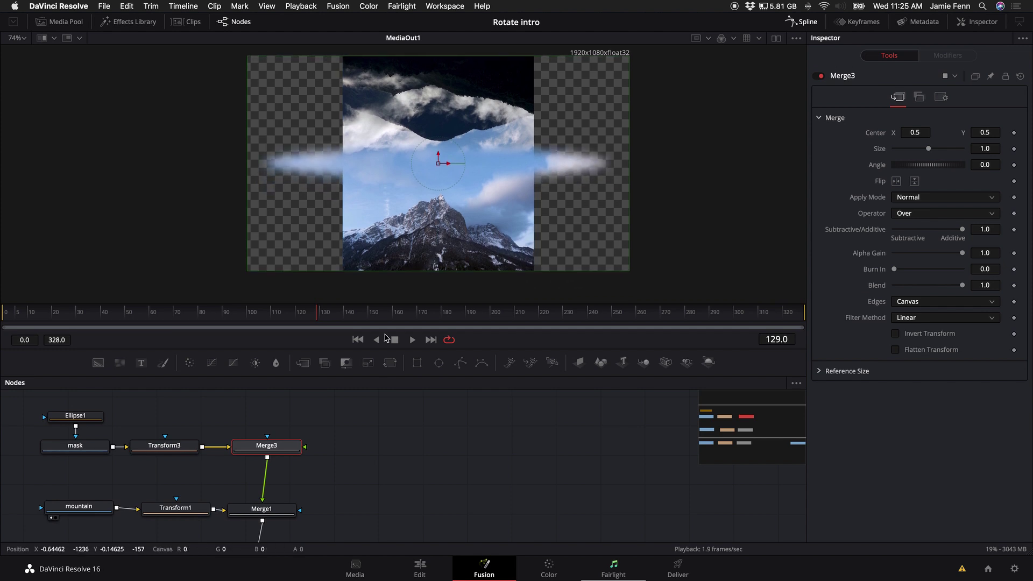
scroll(317, 455, "down", 5)
Step: Add a Transform4 node after Merge2 using the 'tran' tool search
left_click(263, 465)
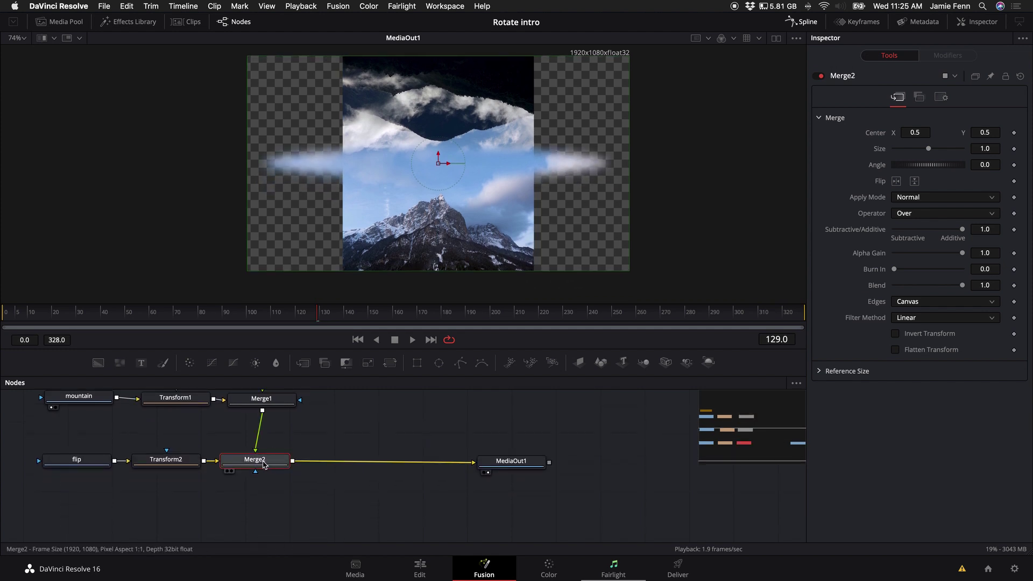
left_click_drag(270, 466, 277, 466)
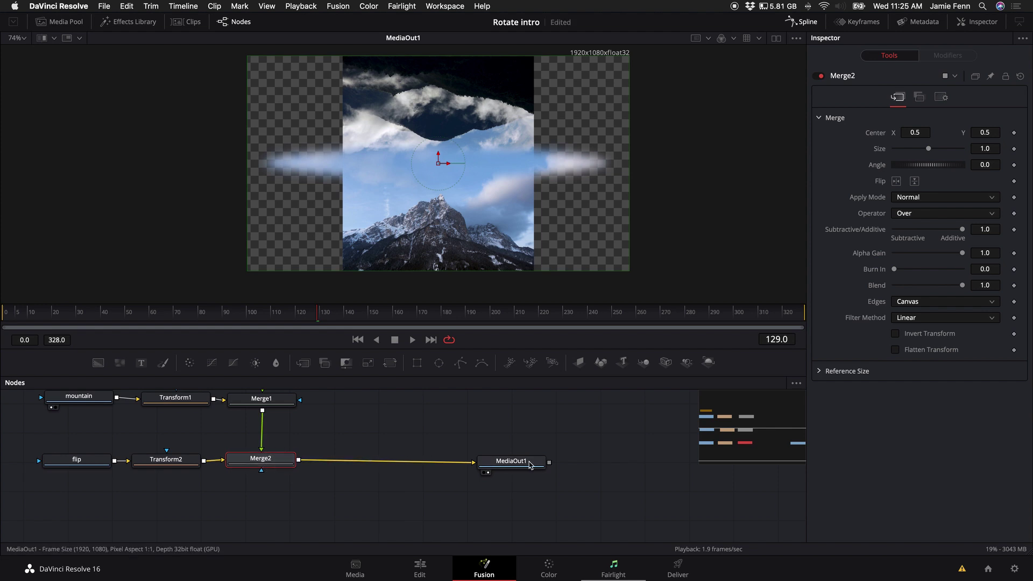
key("shift+space")
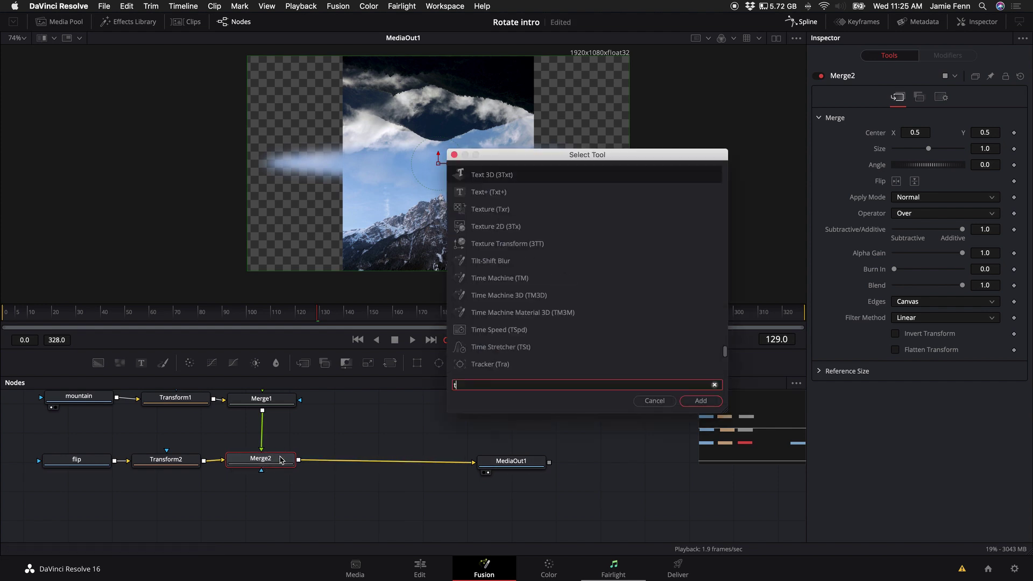
type("tran")
key("Return")
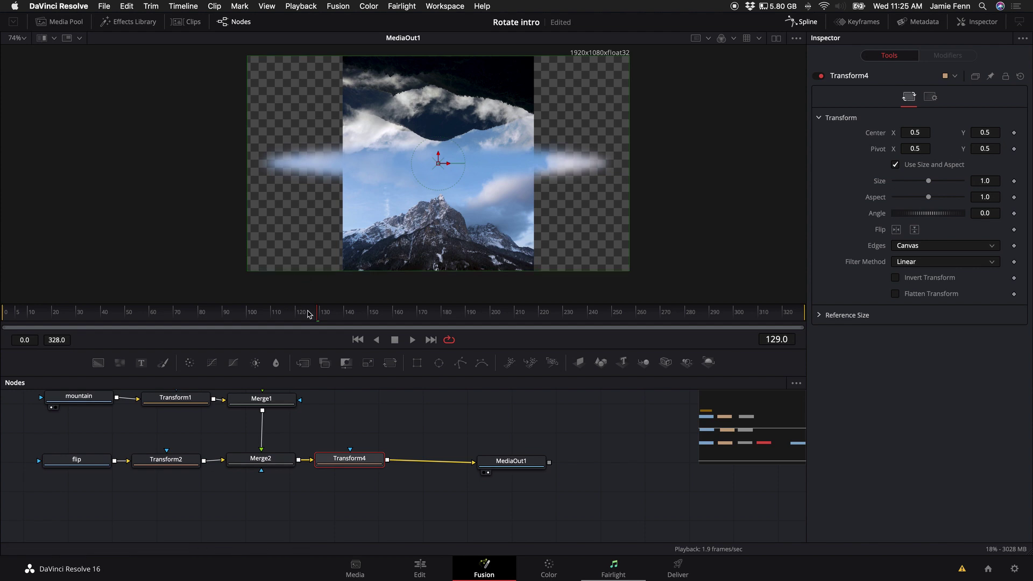
Step: Scale Transform4 to about 2.0 and set Center Y to 0.991 so the mountain fills the frame
left_click_drag(310, 311, 1, 326)
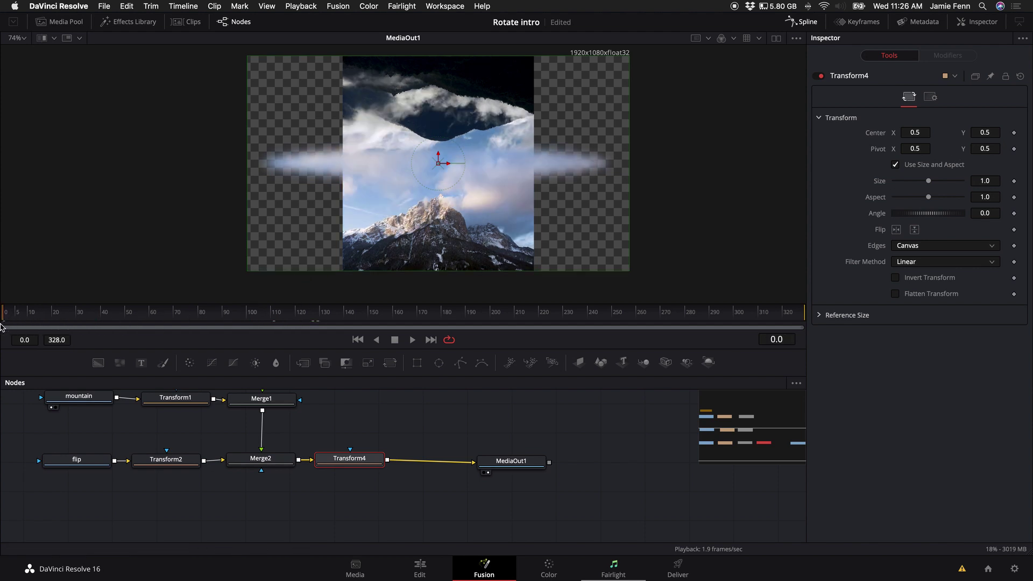
left_click_drag(984, 178, 1015, 189)
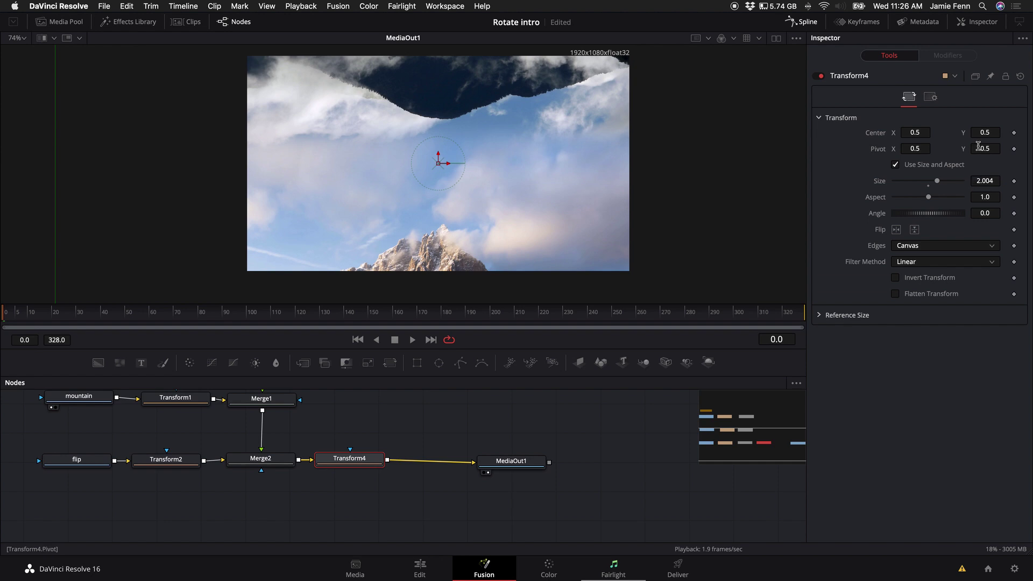
left_click_drag(983, 131, 739, 137)
scroll(667, 209, "down", 1)
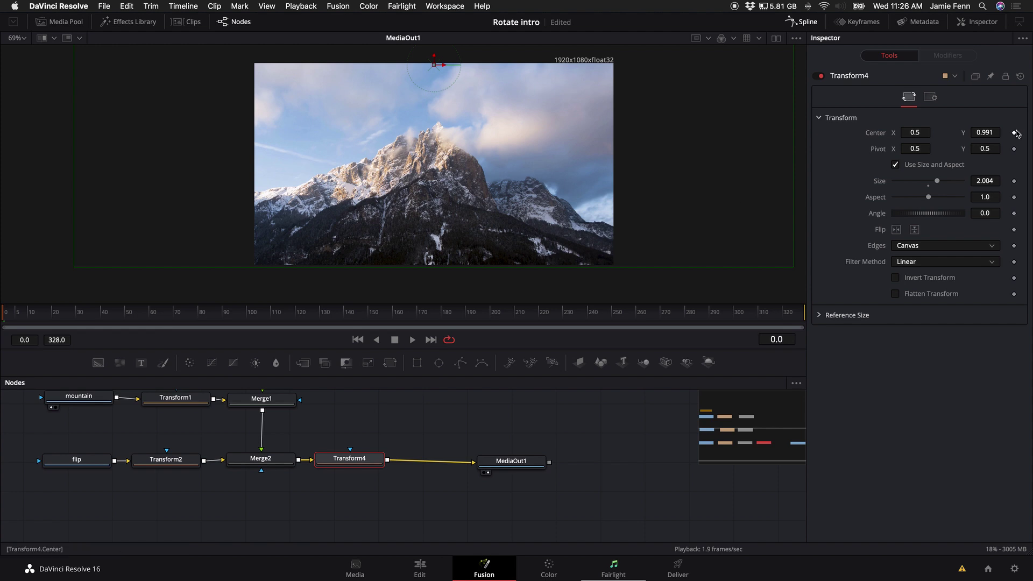
Step: Keyframe Transform4's Center, Size and Angle at frame 0, then Center and Size near frame 14
left_click(1014, 133)
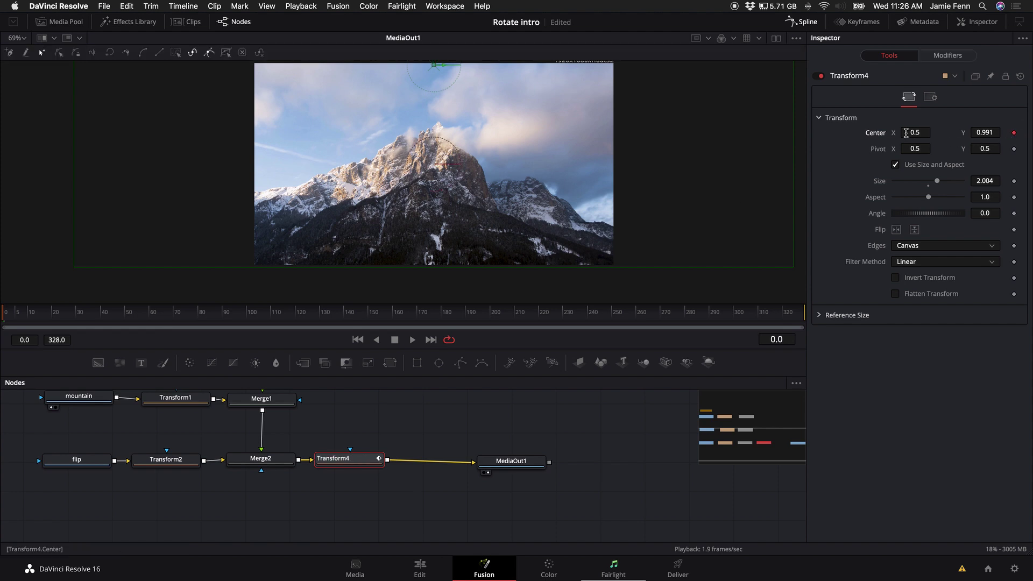
left_click(1014, 182)
left_click(1014, 214)
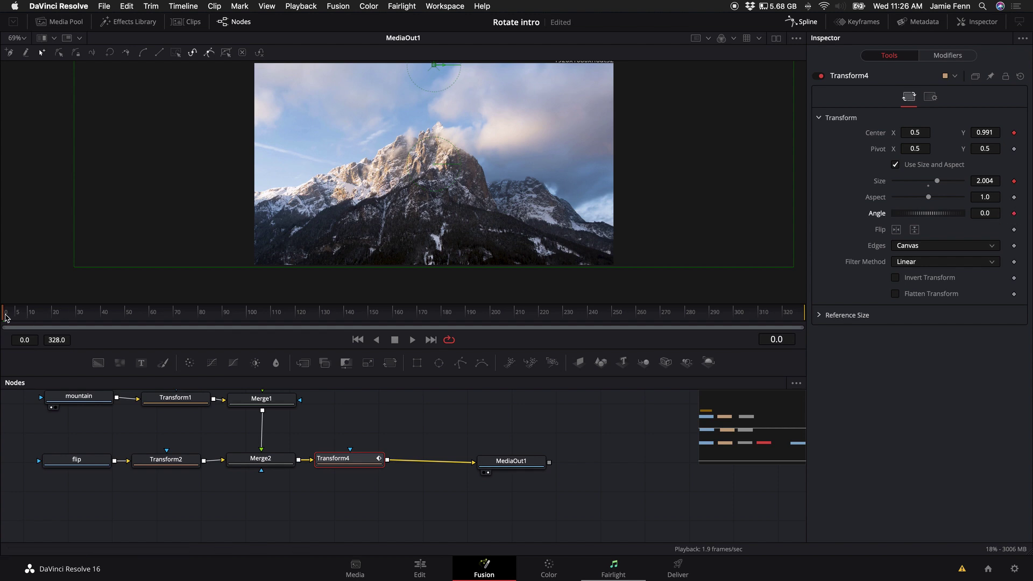
left_click_drag(6, 317, 40, 319)
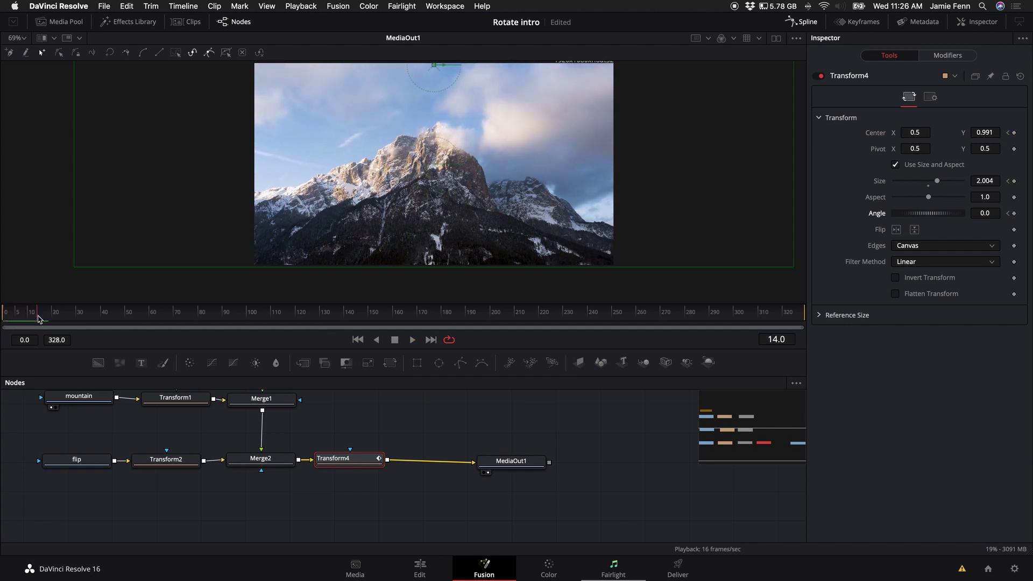
left_click(1015, 133)
left_click(1015, 181)
left_click_drag(293, 316, 407, 319)
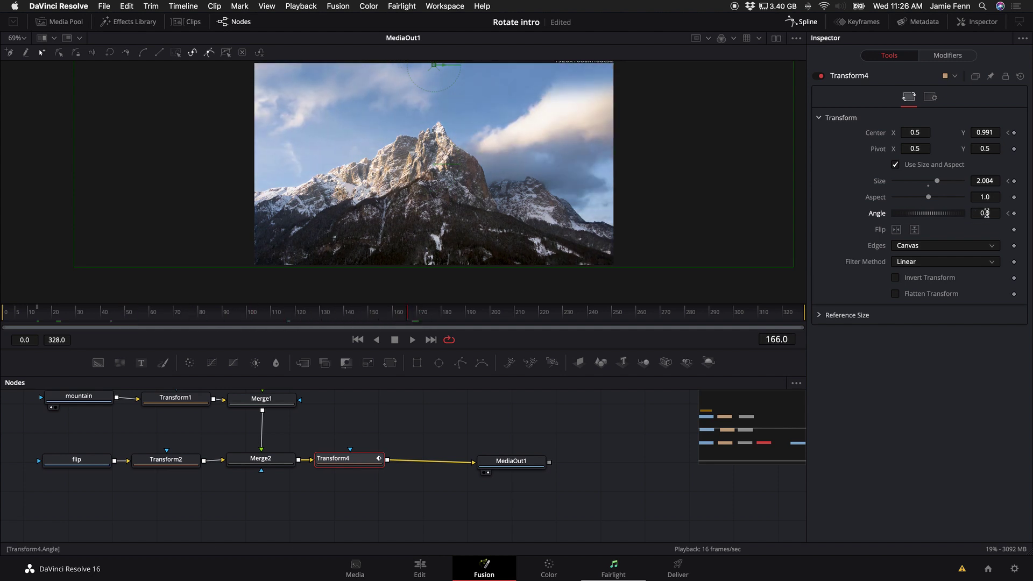
Step: At frame 166, keyframe Angle at 90 and Center Y at about 0.498
left_click(989, 213)
key("Tab")
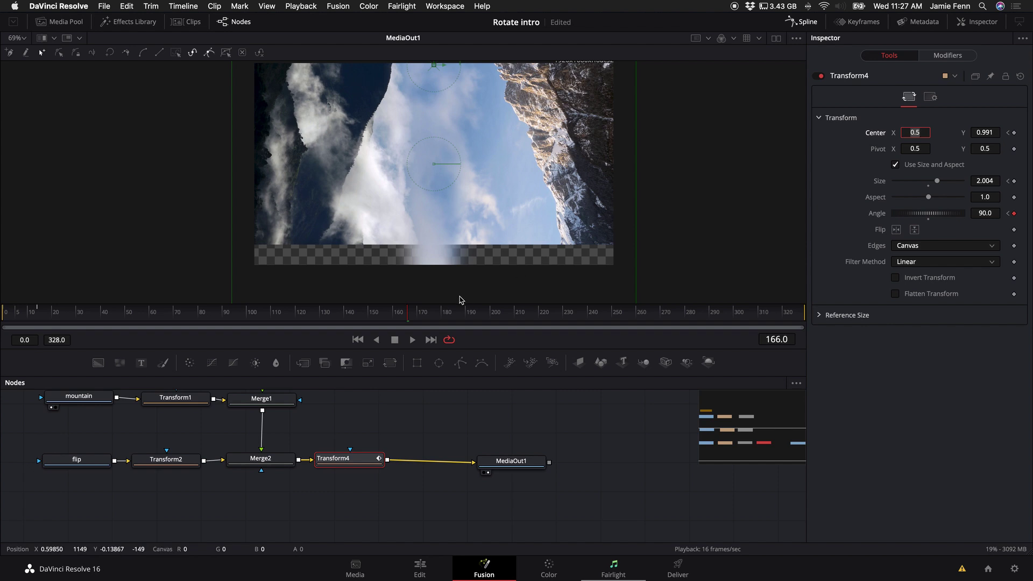
left_click_drag(984, 132, 734, 150)
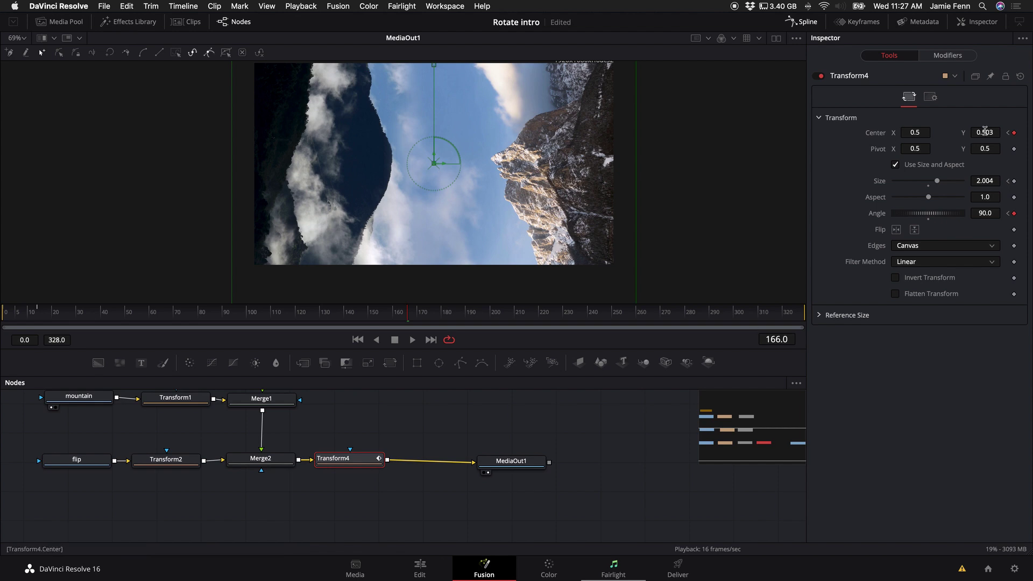
left_click_drag(986, 131, 983, 154)
left_click_drag(667, 318, 735, 319)
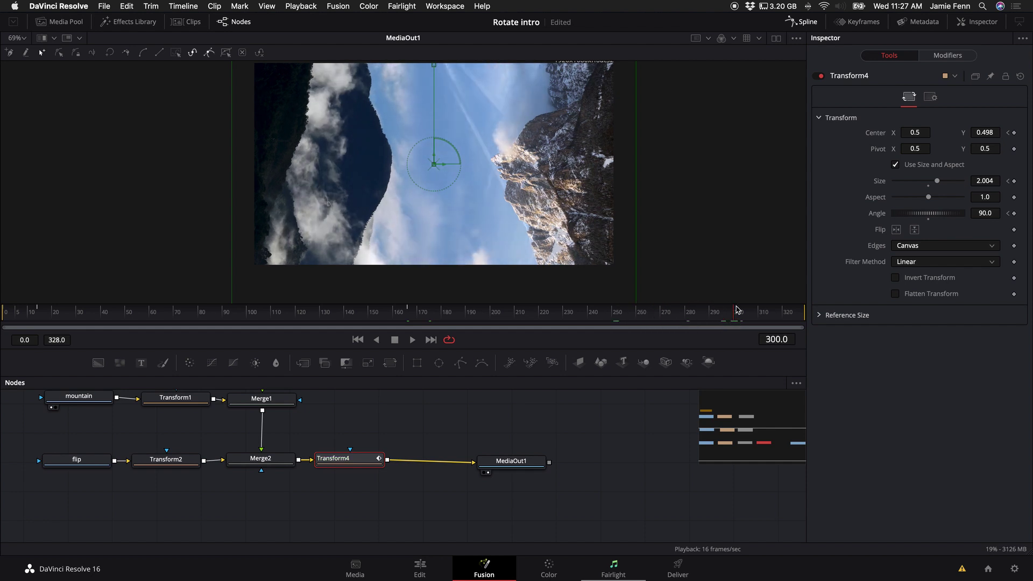
Step: At frame 300, keyframe Angle 180 and raise Center Y from 0.525 to about 0.983
left_click(991, 210)
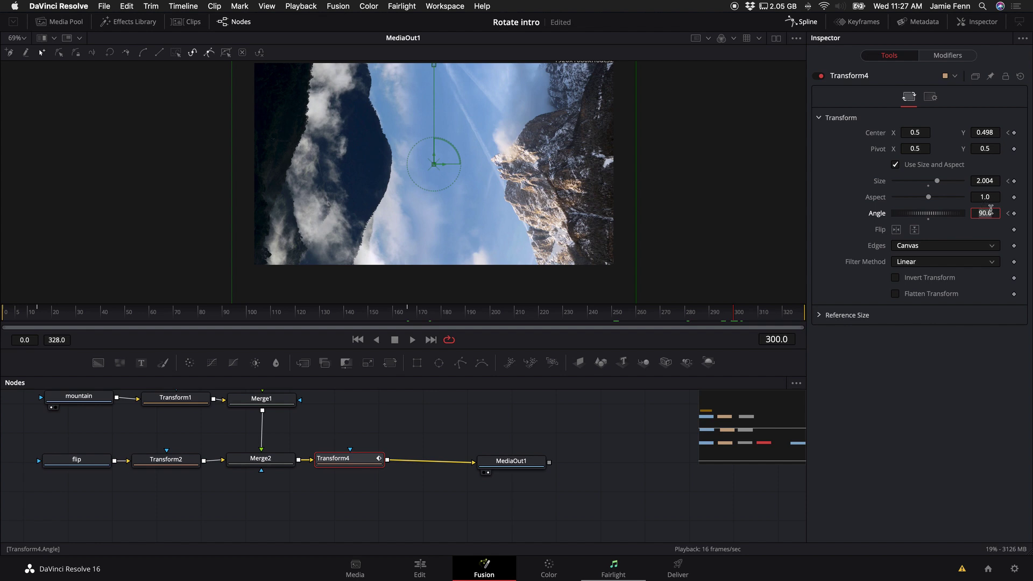
type("180")
key("Tab")
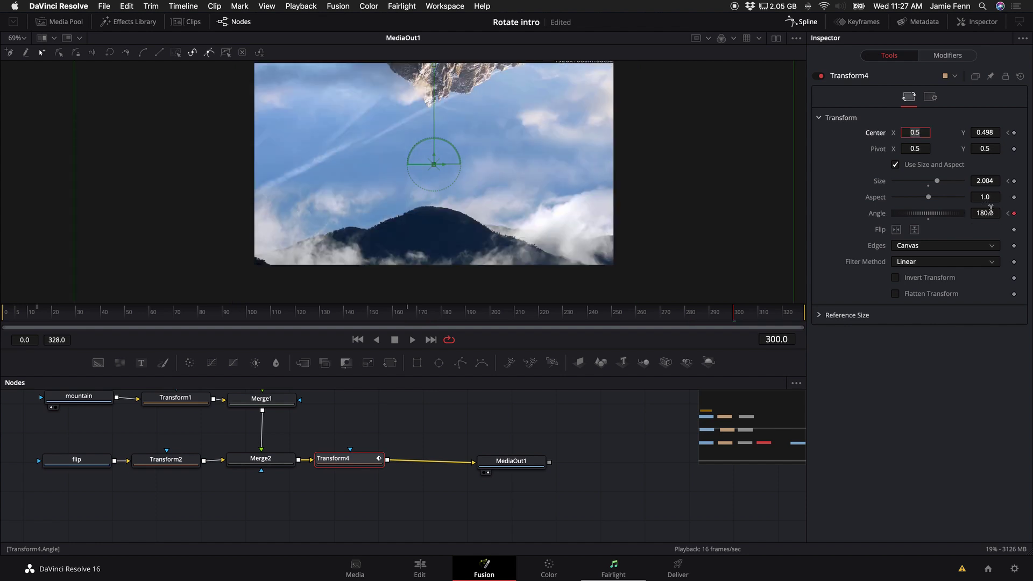
left_click(986, 132)
type("0.525")
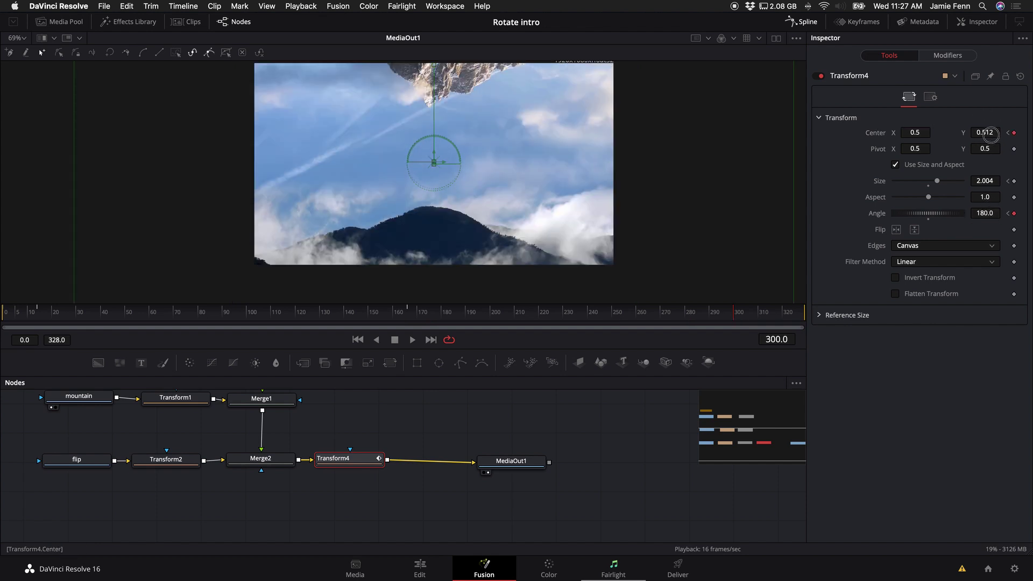
left_click(1002, 134)
left_click_drag(1002, 135, 736, 123)
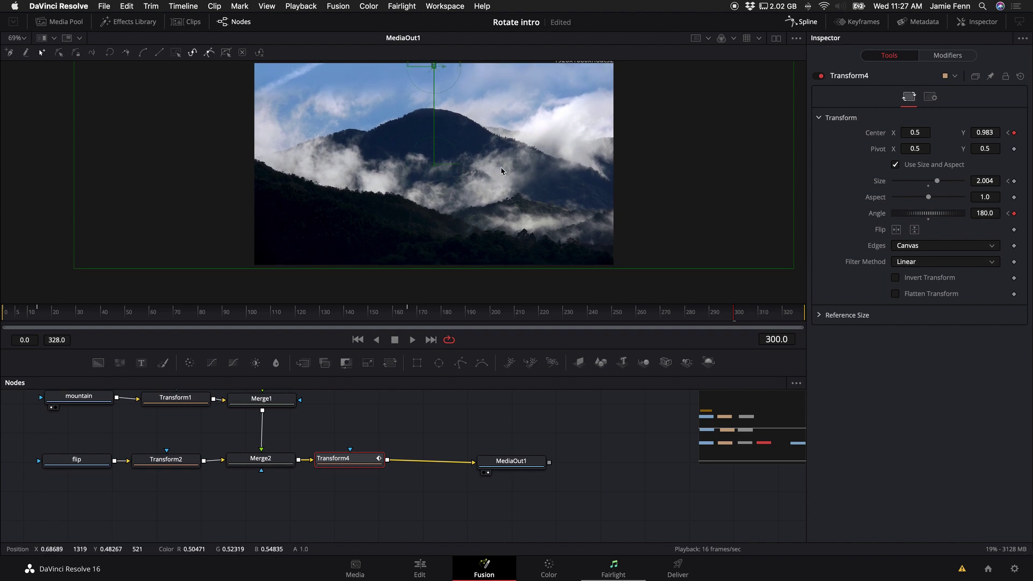
left_click_drag(341, 314, 200, 325)
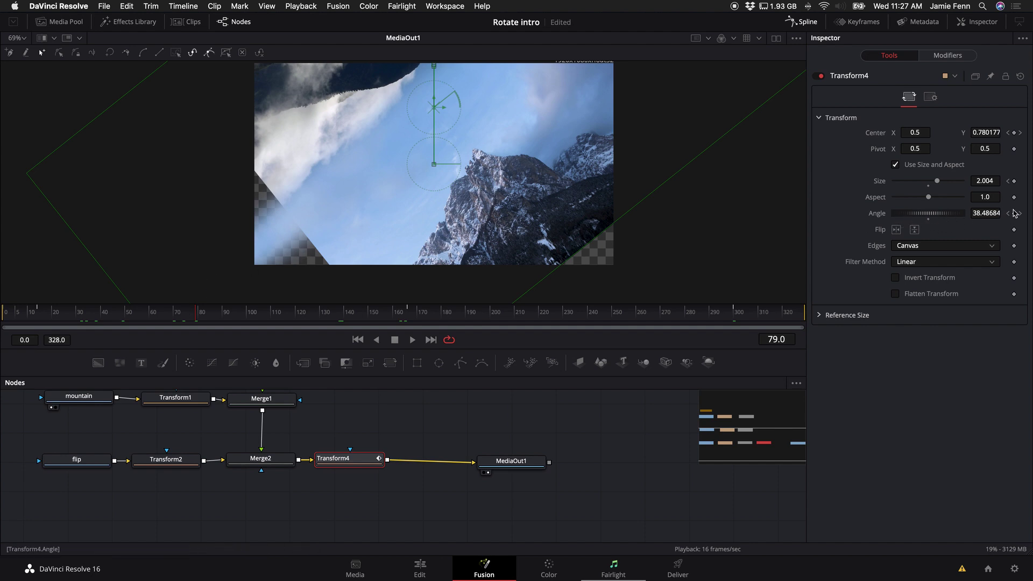
Step: Return to the 90° Angle keyframe at frame 166 and set Size to 5.0 there
left_click(1020, 213)
left_click(1009, 213)
left_click(1020, 213)
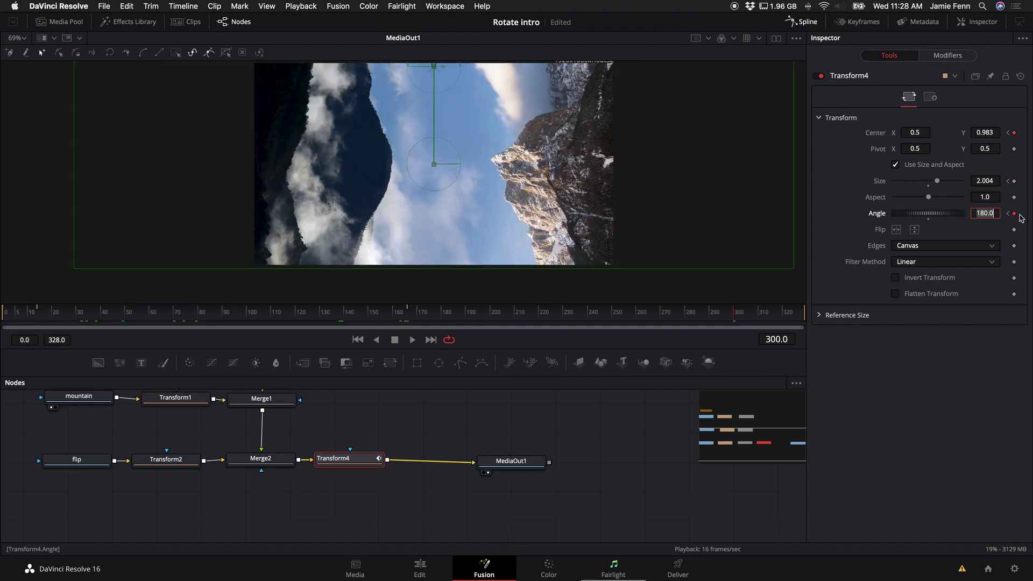
left_click(1020, 213)
left_click(1009, 213)
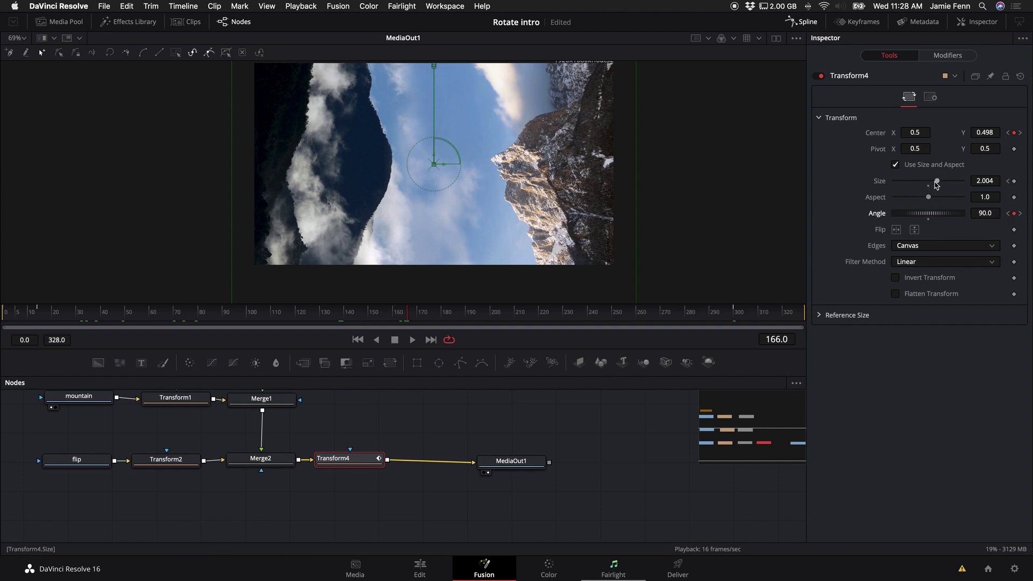
left_click_drag(938, 183, 964, 185)
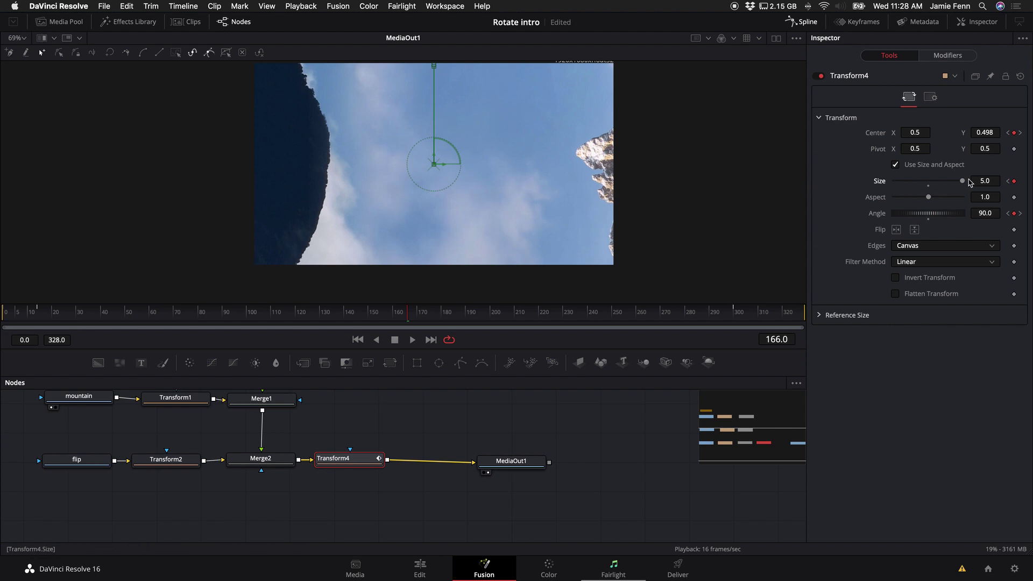
Step: At the frame 300 keyframe, shrink Size back to about 2.06
left_click_drag(430, 313, 481, 317)
scroll(565, 237, "down", 5)
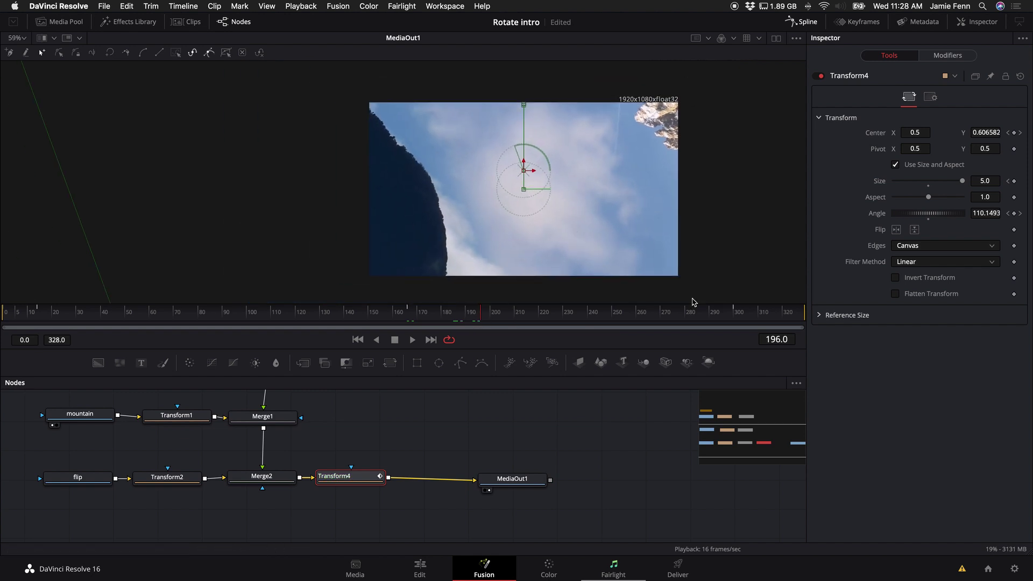
left_click(1020, 214)
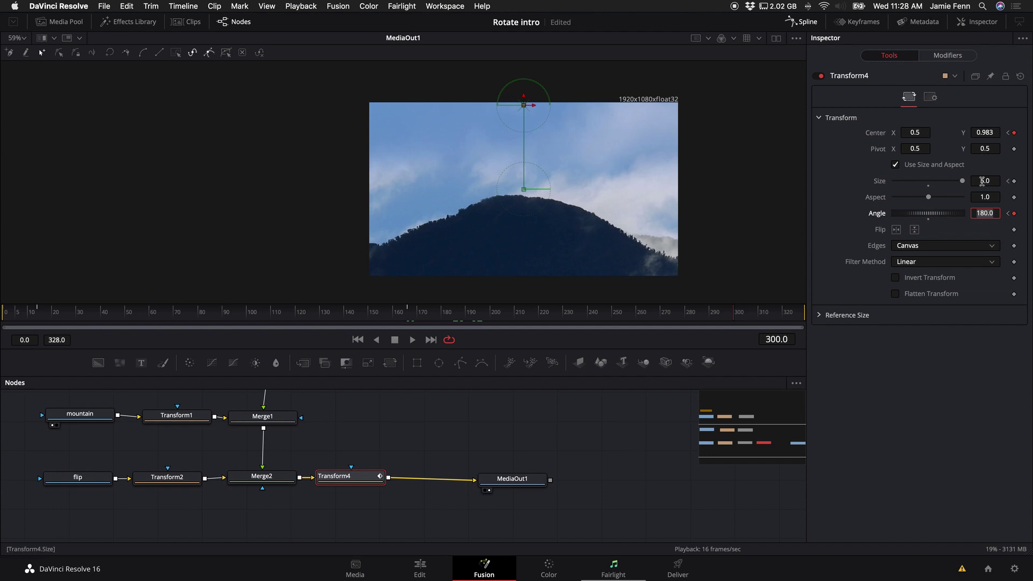
left_click_drag(963, 181, 937, 182)
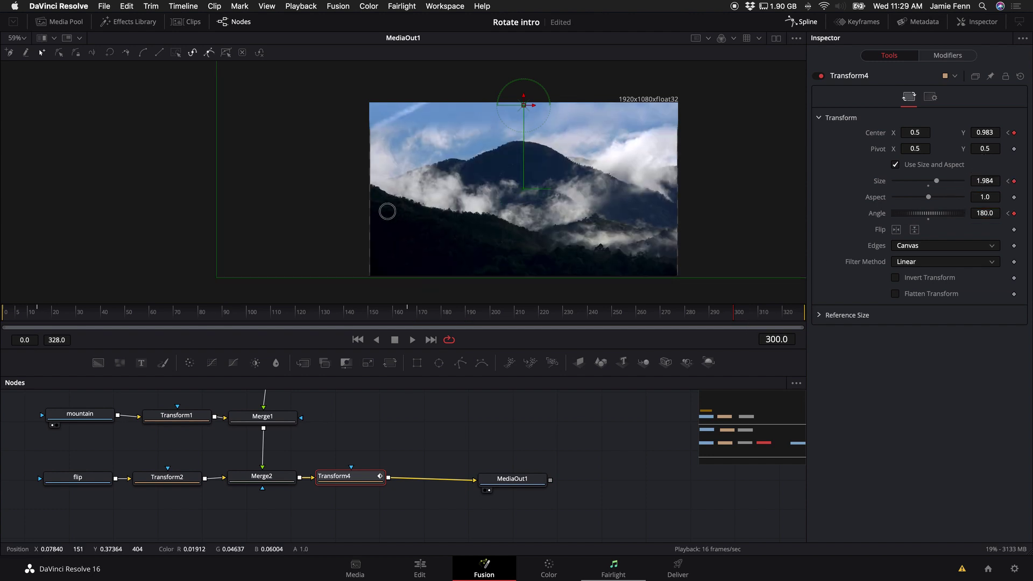
left_click_drag(396, 212, 434, 213)
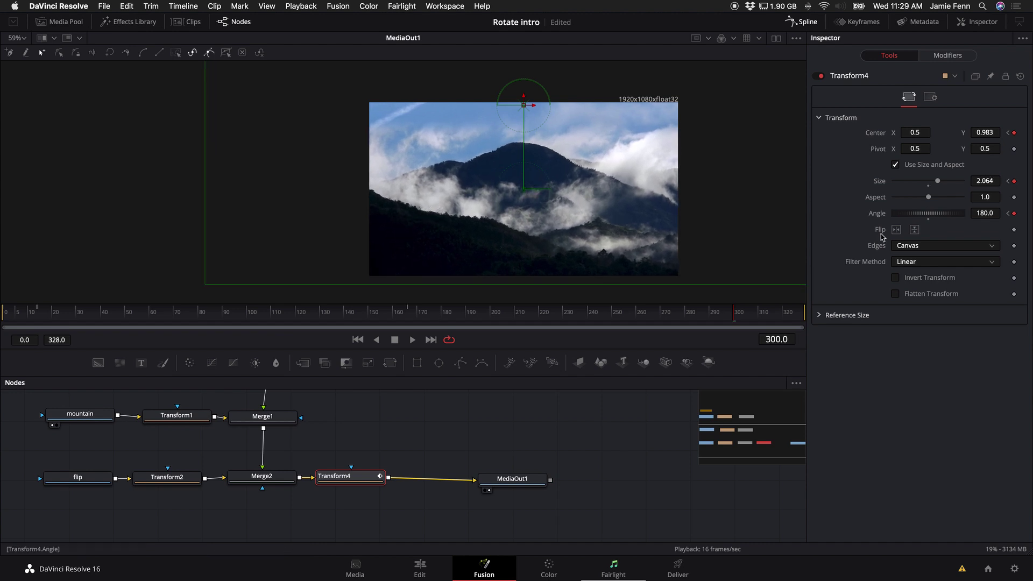
Step: At the clip's last frame, keyframe Size at about 2.02
left_click(742, 313)
left_click_drag(742, 314, 803, 314)
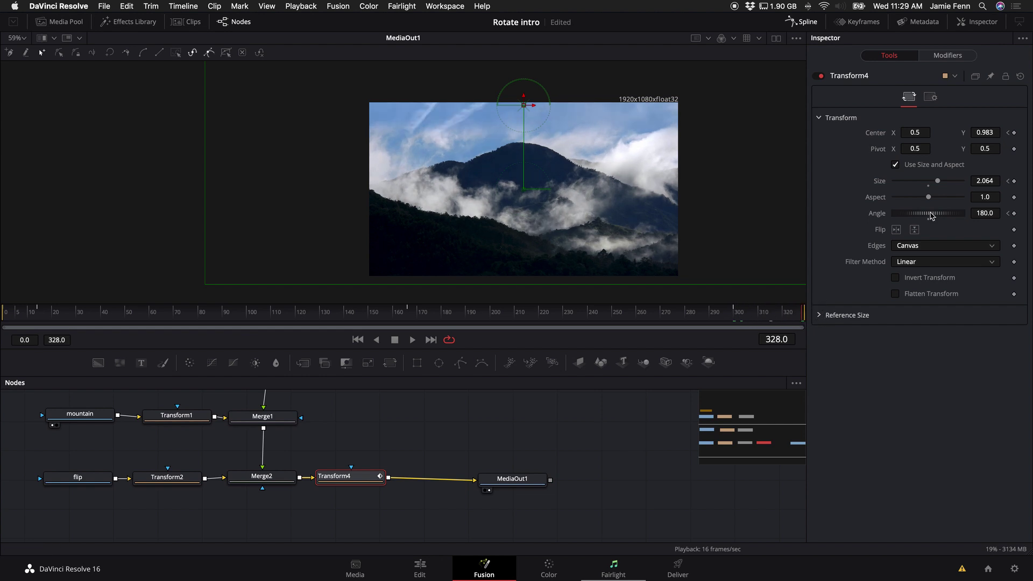
left_click(984, 181)
left_click_drag(984, 181, 965, 186)
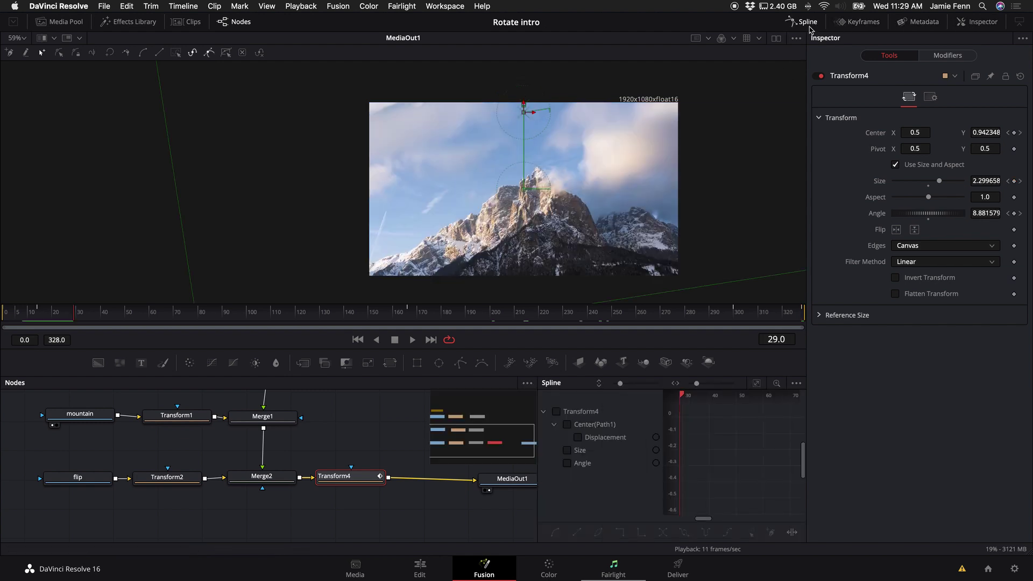
Step: Hide the parameter panel and enlarge the Spline graph area
left_click(979, 22)
left_click_drag(707, 377, 504, 419)
left_click_drag(567, 368, 570, 307)
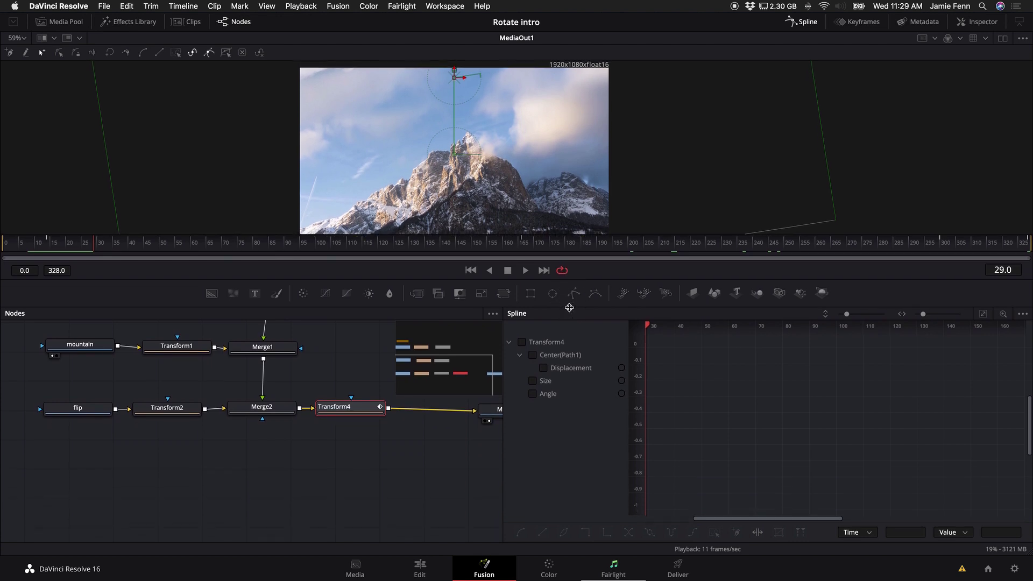
Step: Display all Transform4 curves and scroll the graph to frame Size, Displacement and Angle
left_click(522, 343)
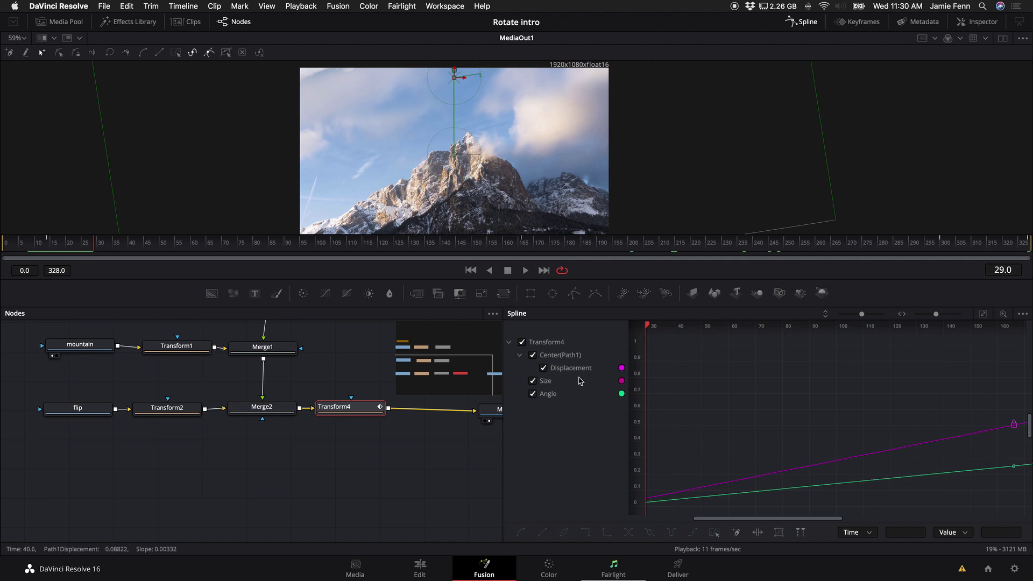
scroll(739, 398, "up", 2)
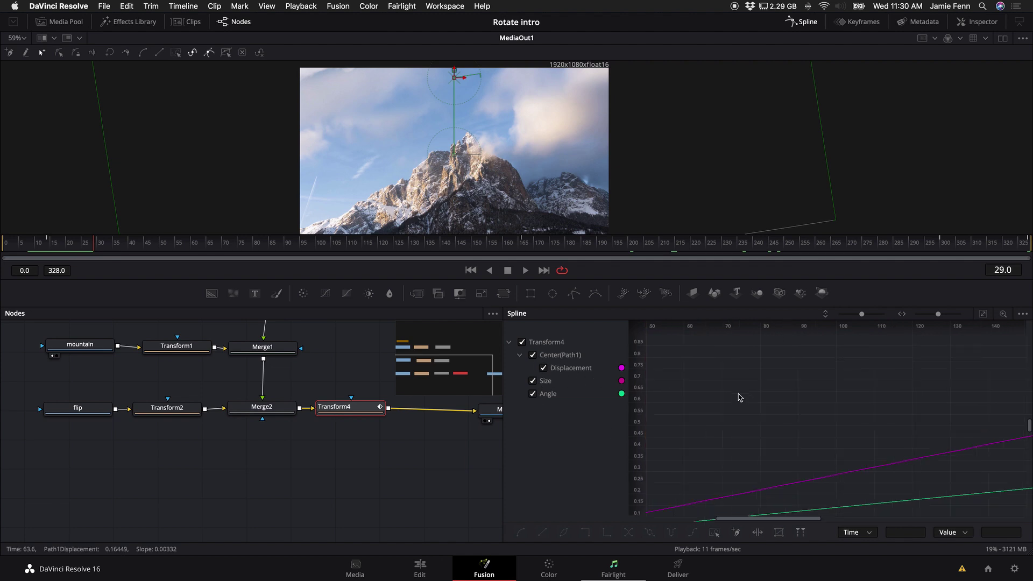
scroll(739, 398, "down", 8)
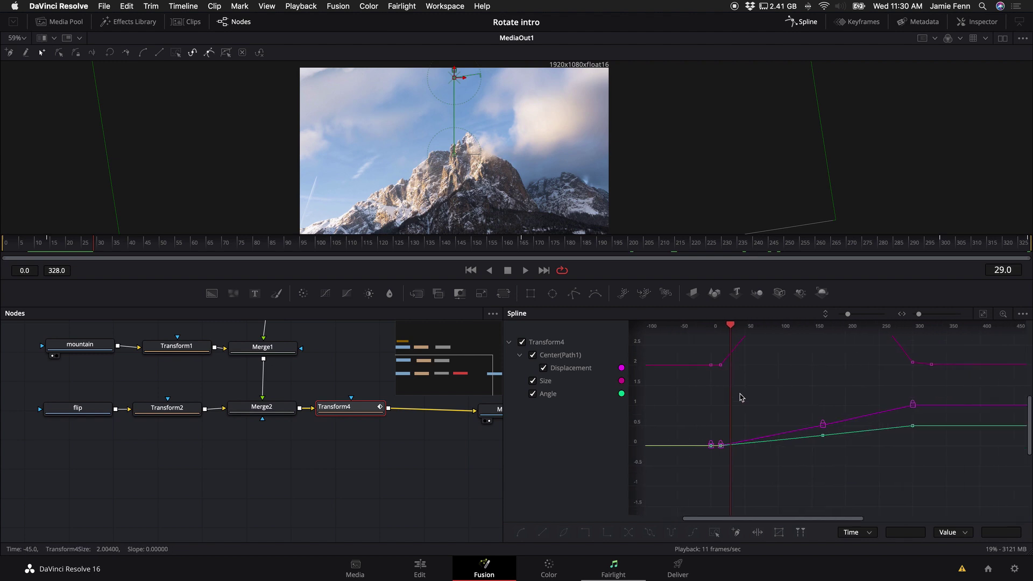
scroll(741, 397, "up", 3)
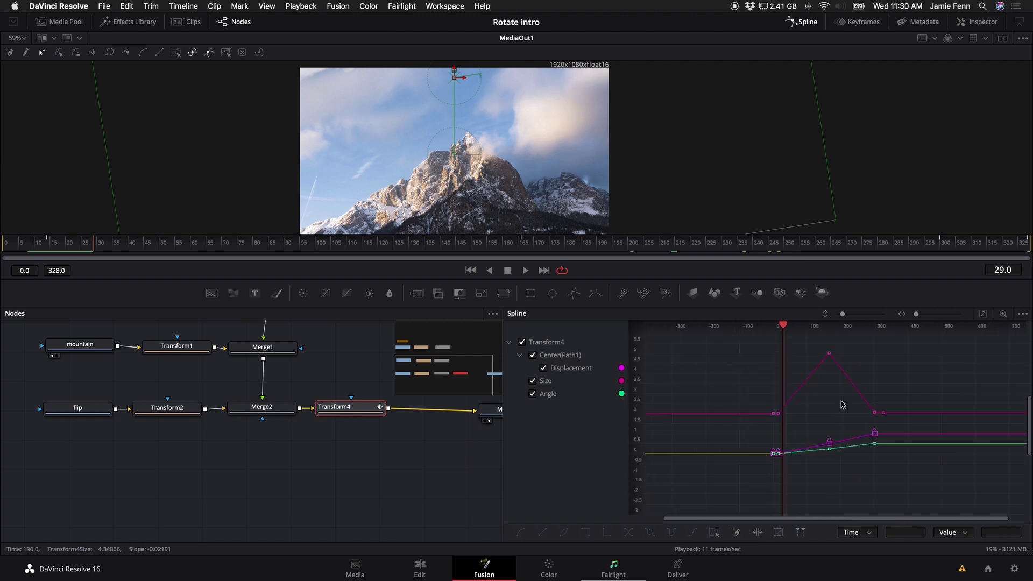
scroll(842, 404, "right", 3)
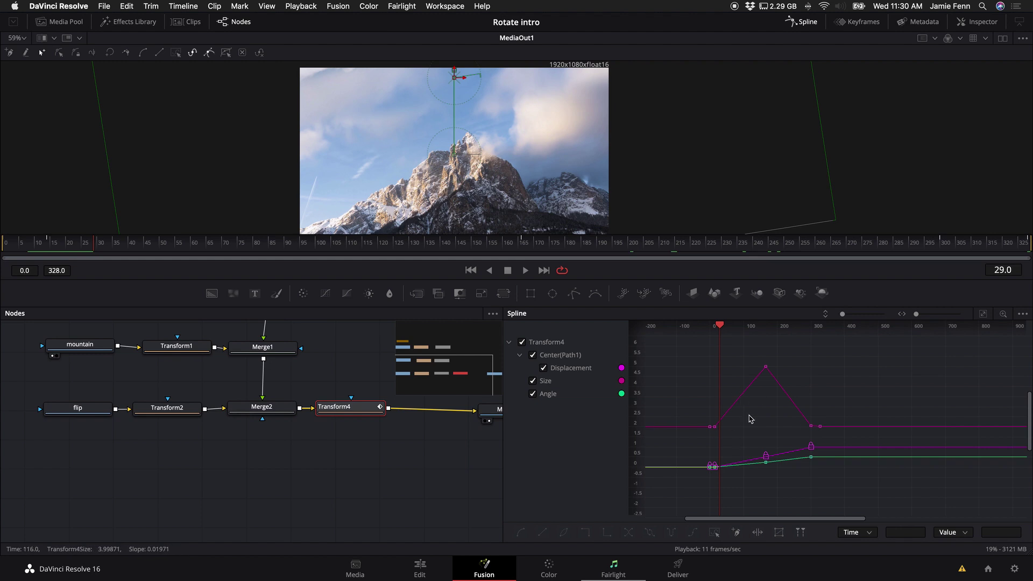
scroll(802, 407, "up", 2)
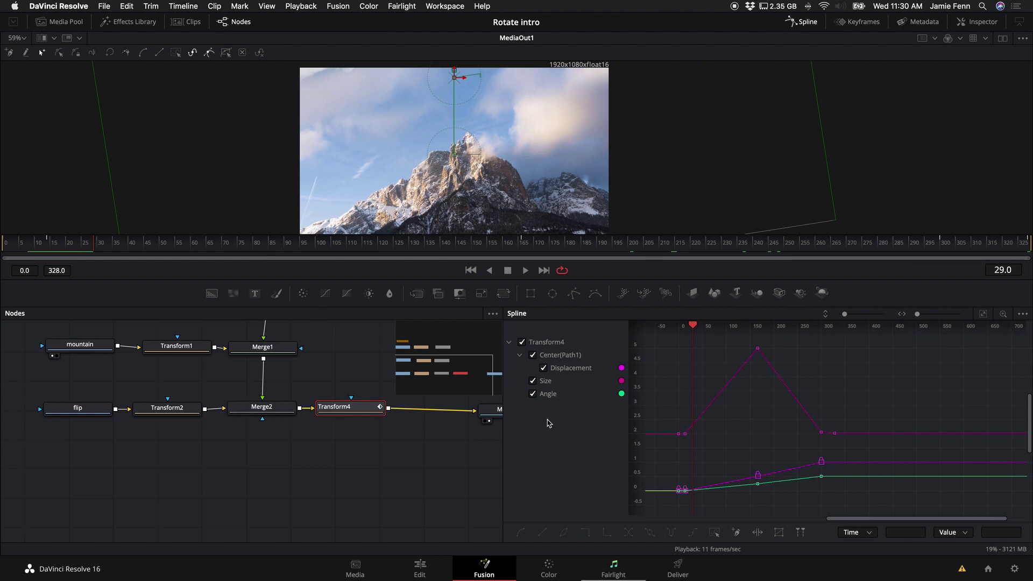
Step: Make Transform4's Size keyframes at frame 14 and the frame 150 peak smooth
left_click(683, 435)
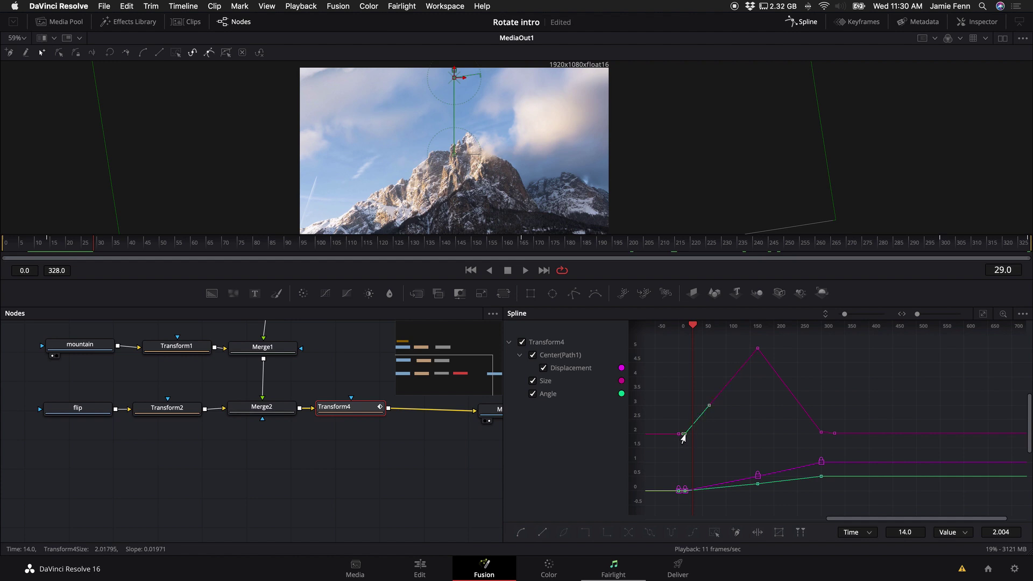
mouse_move(706, 409)
left_mouse_down()
mouse_move(720, 440)
mouse_move(708, 418)
mouse_move(718, 422)
mouse_move(727, 434)
mouse_move(696, 415)
mouse_move(709, 405)
left_mouse_up()
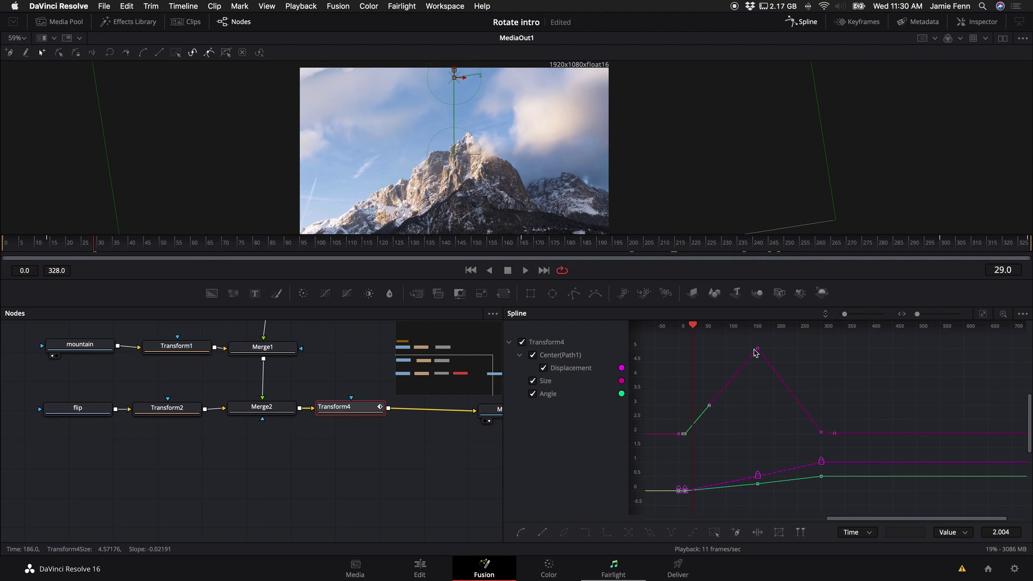
key("super+z")
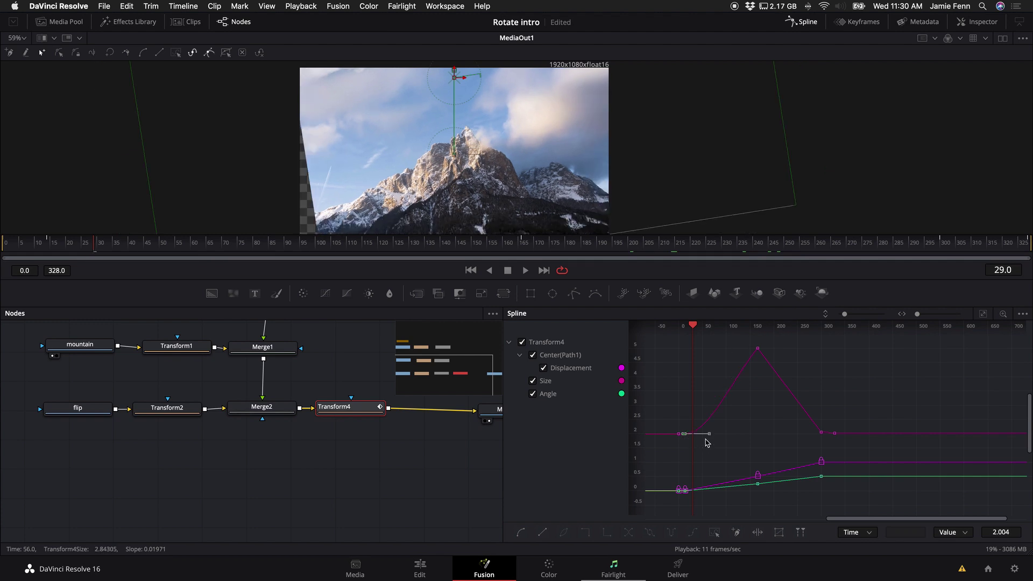
left_click(758, 348)
key("shift+s")
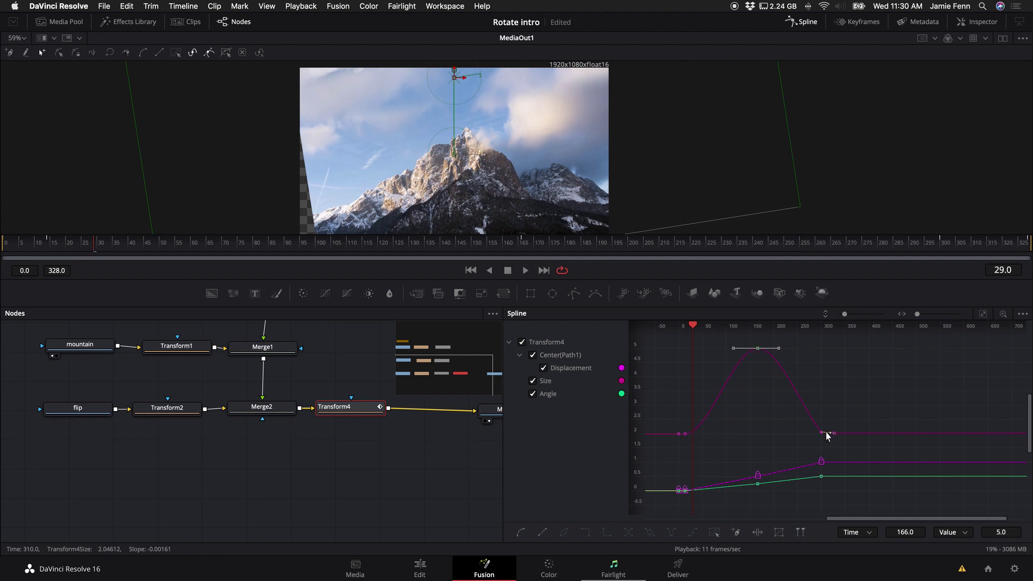
left_click(828, 434)
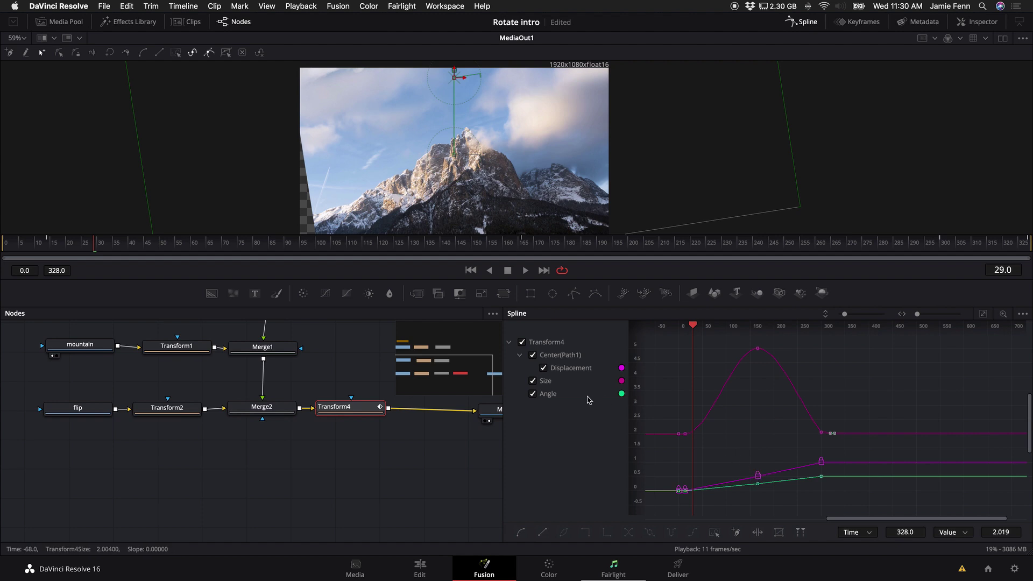
scroll(715, 449, "up", 2)
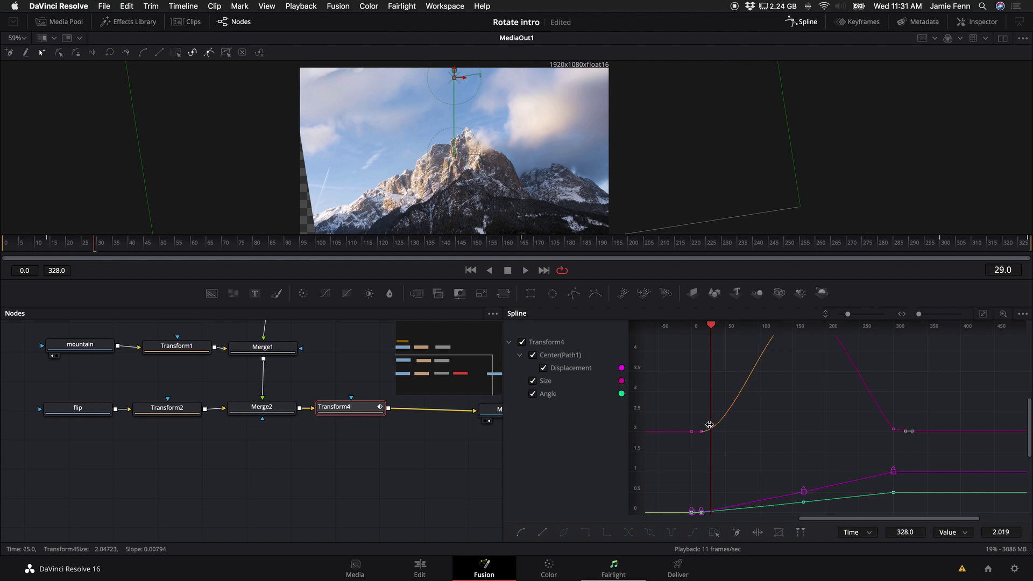
scroll(818, 493, "down", 2)
scroll(817, 492, "down", 2)
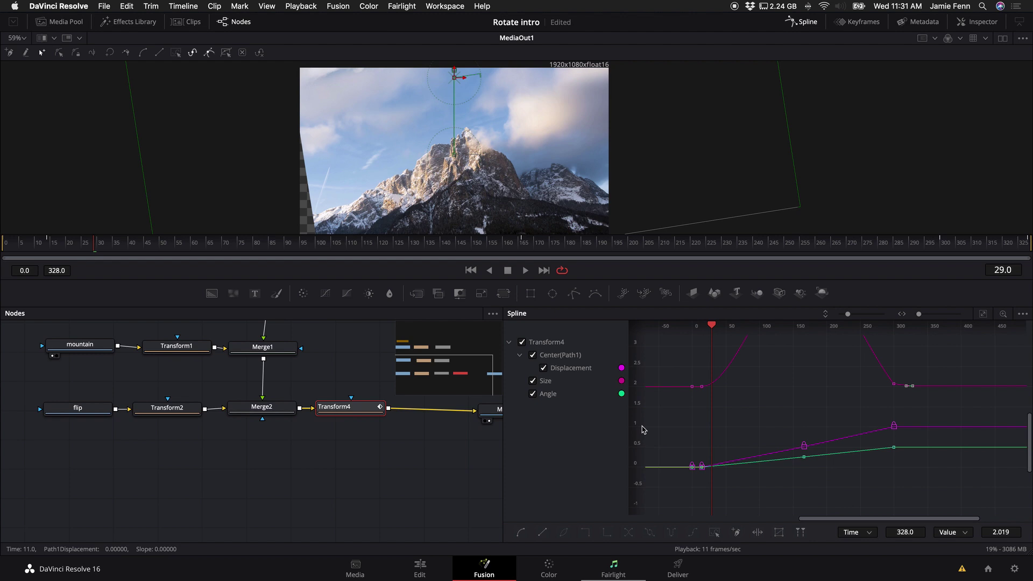
Step: Isolate the Angle curve, smooth its frame 14 and 300 keyframes, and delete the middle 90° keyframe
left_click(533, 381)
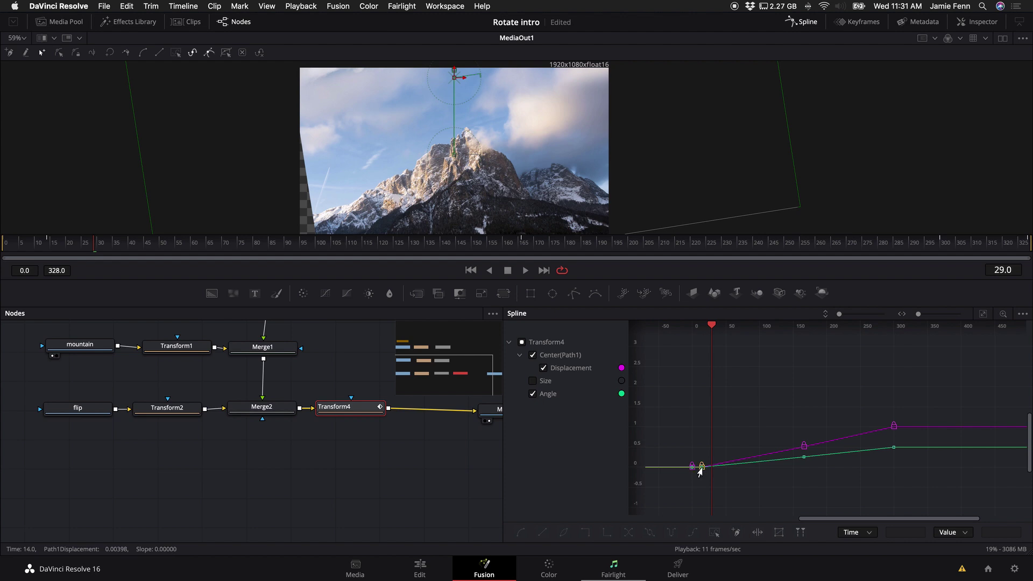
left_click(543, 369)
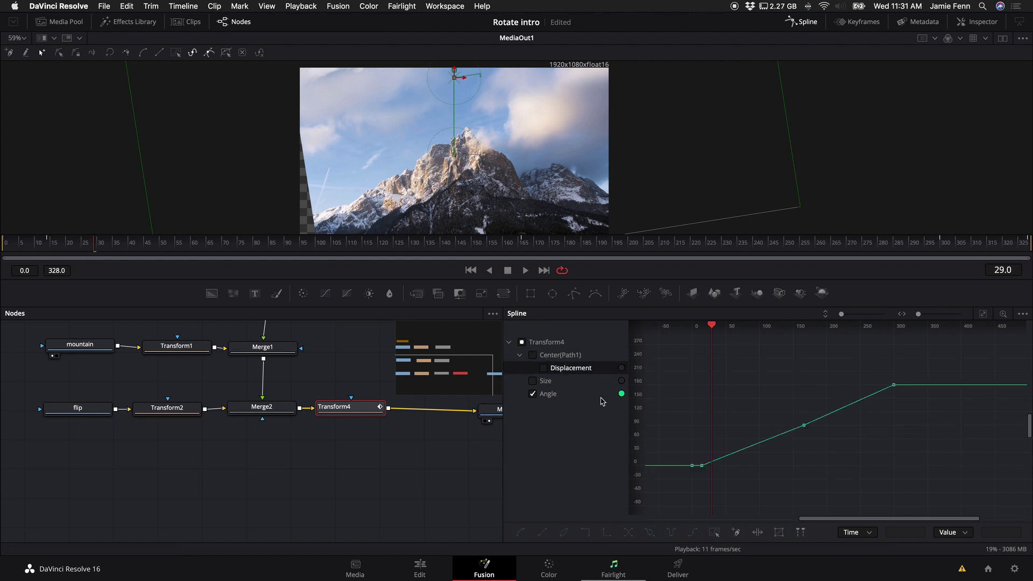
left_click(701, 466)
key("s")
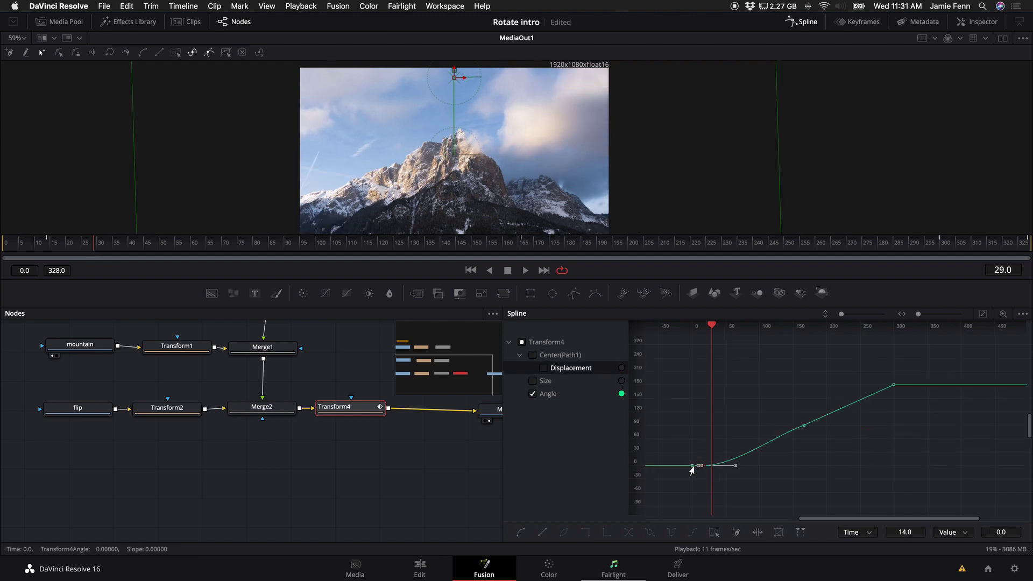
left_click(894, 385)
key("s")
left_click(803, 426)
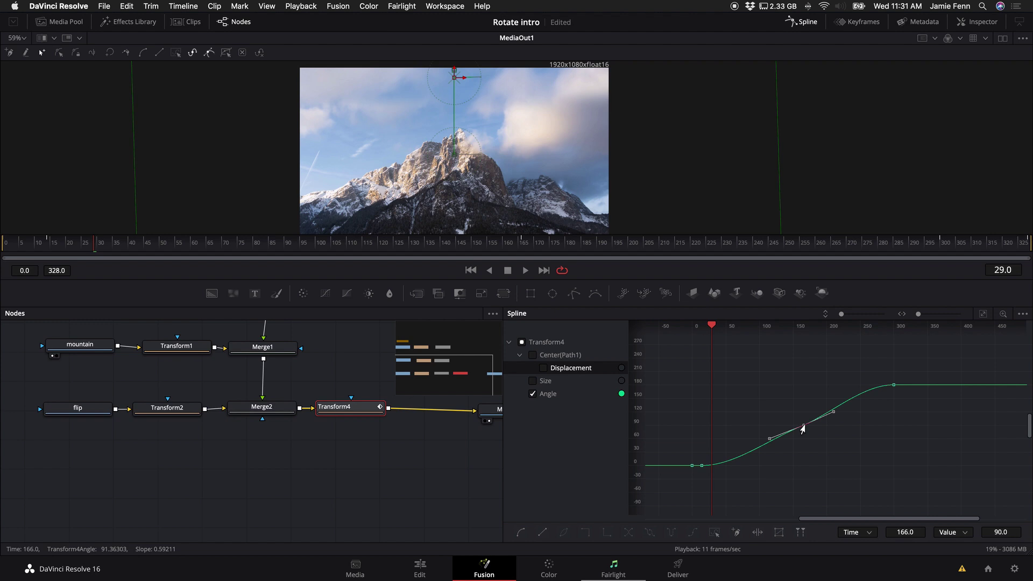
key("Delete")
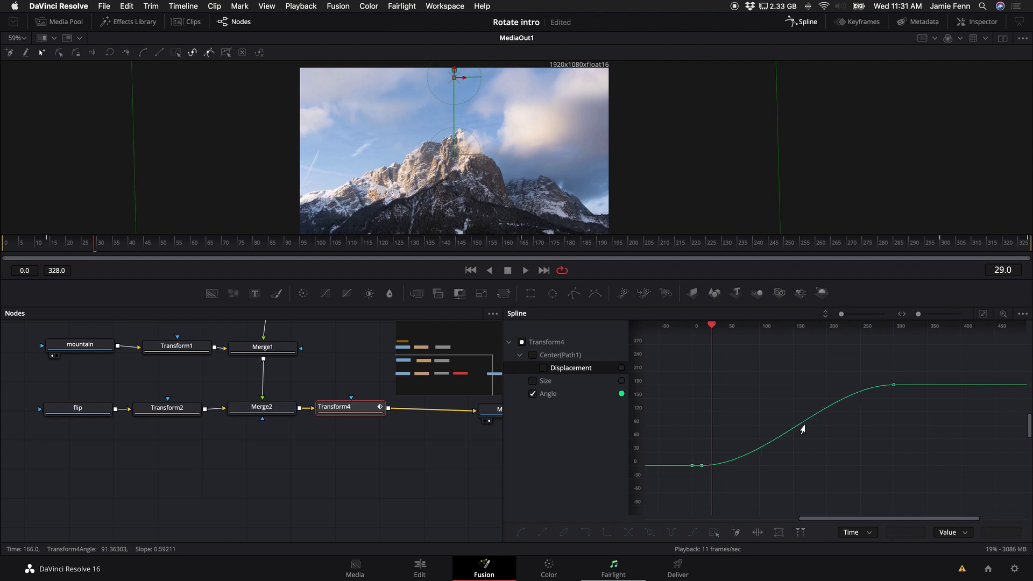
left_click_drag(712, 326, 695, 327)
Step: Show only the Displacement curve and smooth its keyframes at frames 14 and 300
left_click(534, 388)
left_click(544, 368)
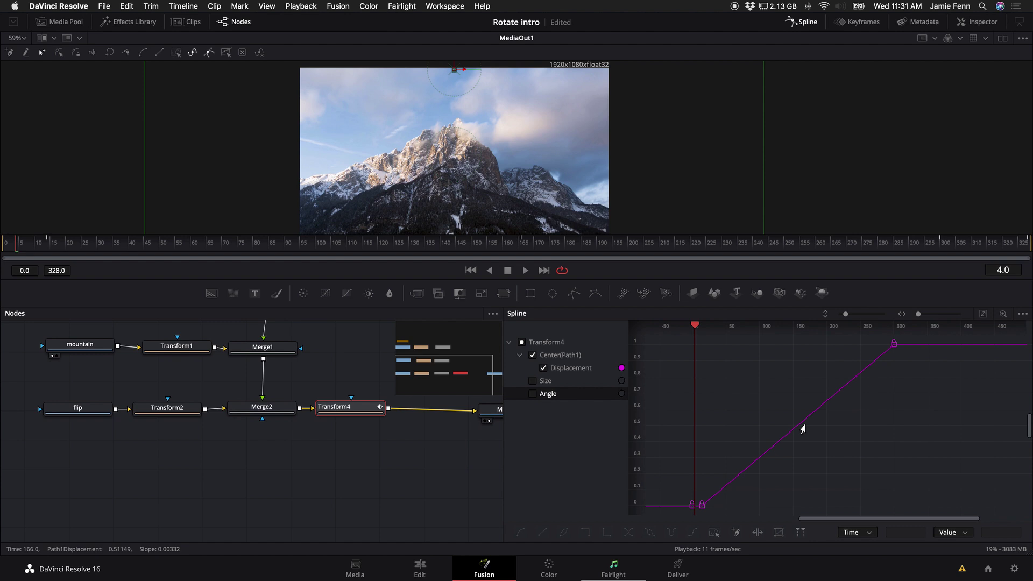
left_click(701, 507)
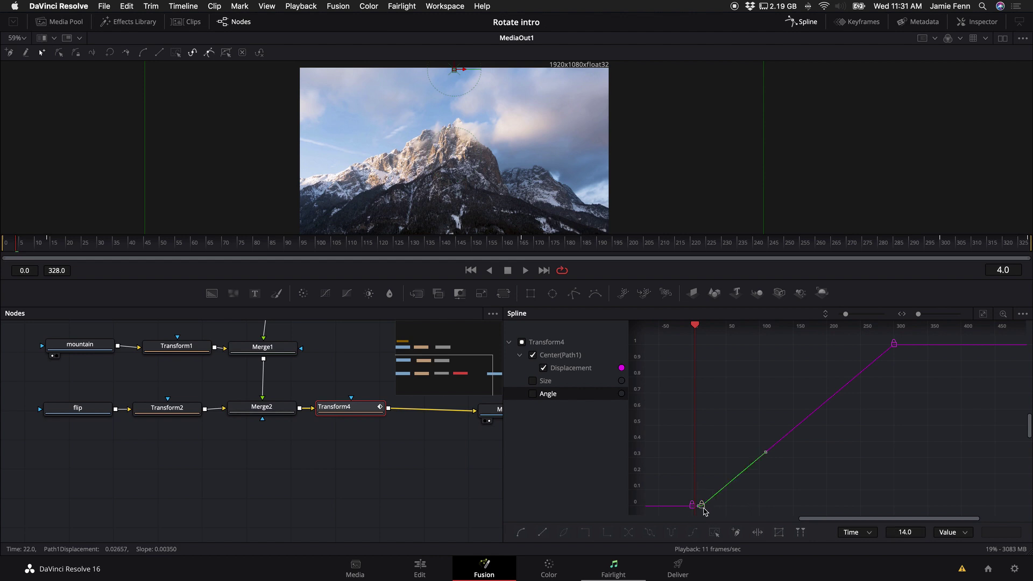
key("s")
left_click(894, 345)
key("s")
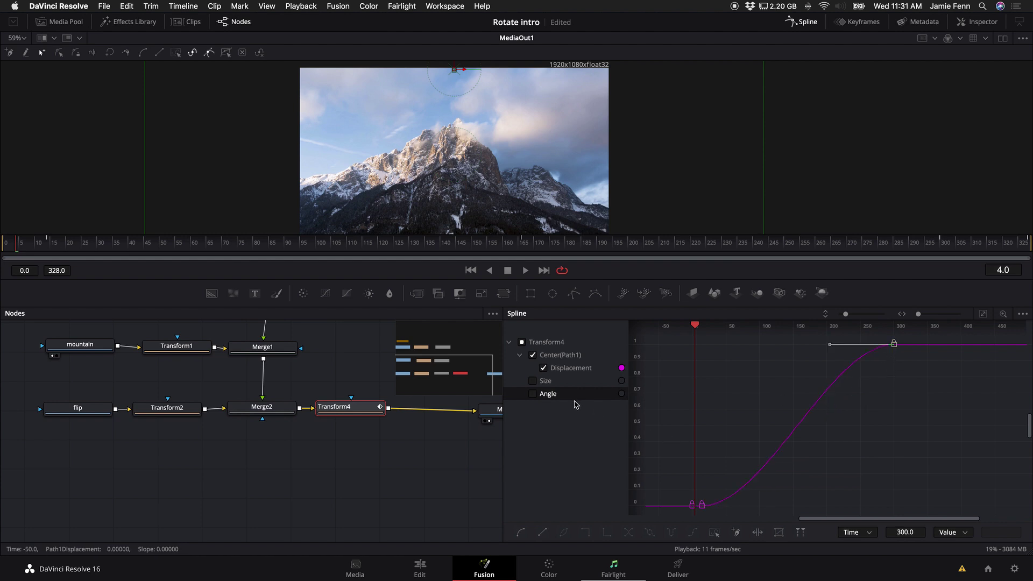
left_click(557, 382)
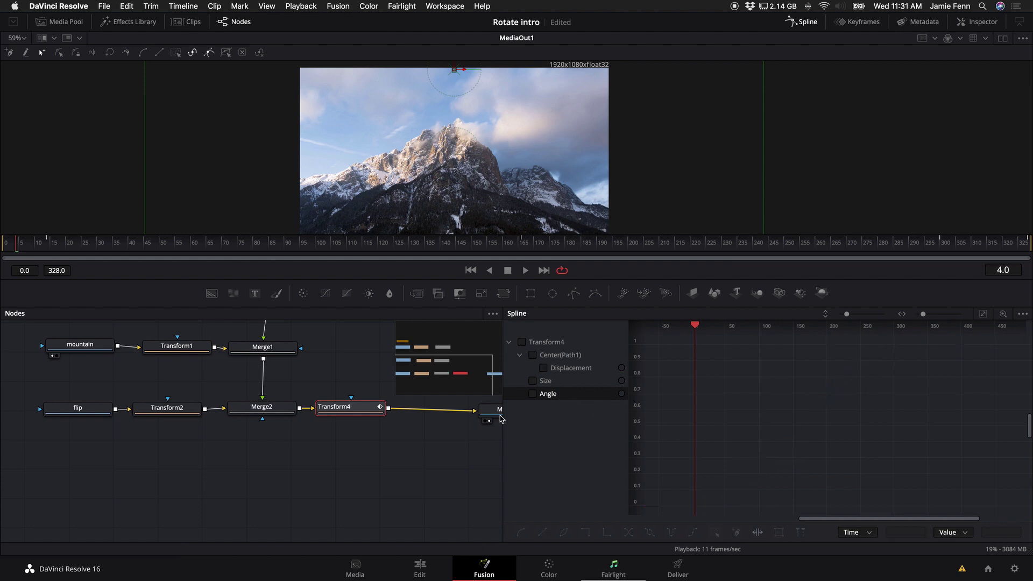
Step: On the Edit page, place an Adjustment Clip on V2 over Fusion Clip 7 and trim it
left_click(522, 342)
left_click_drag(627, 277, 627, 373)
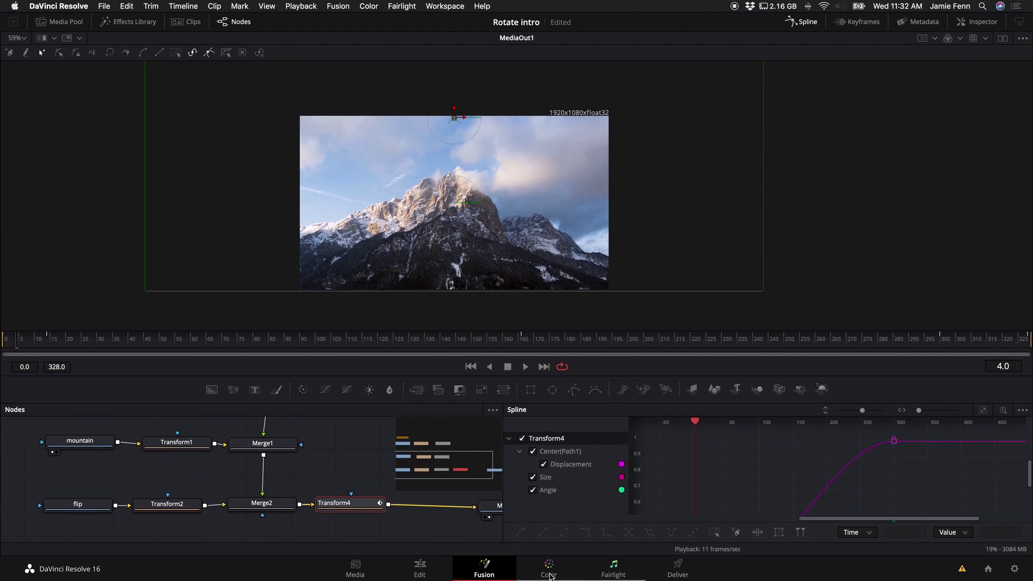
left_click(437, 575)
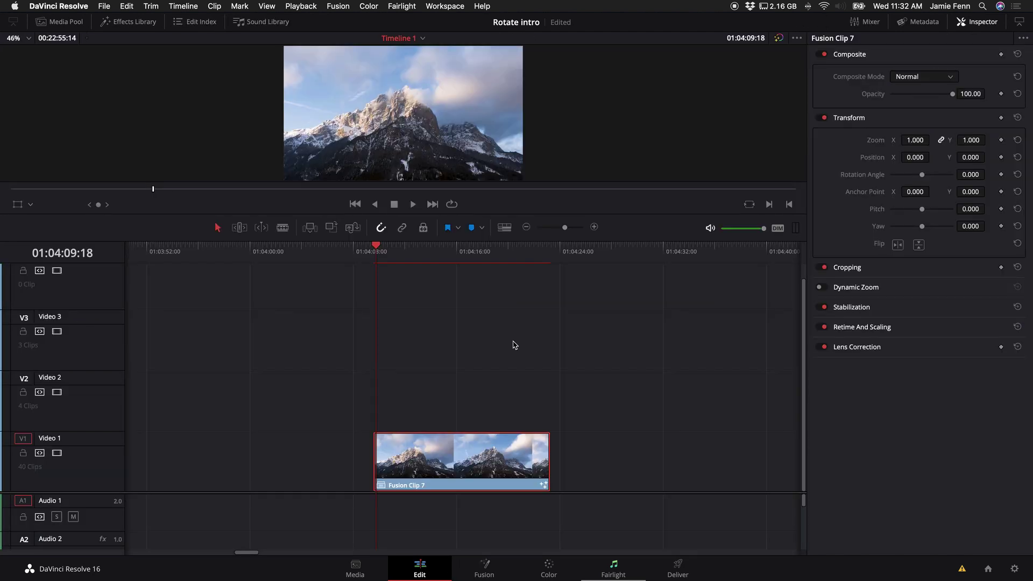
left_click(116, 21)
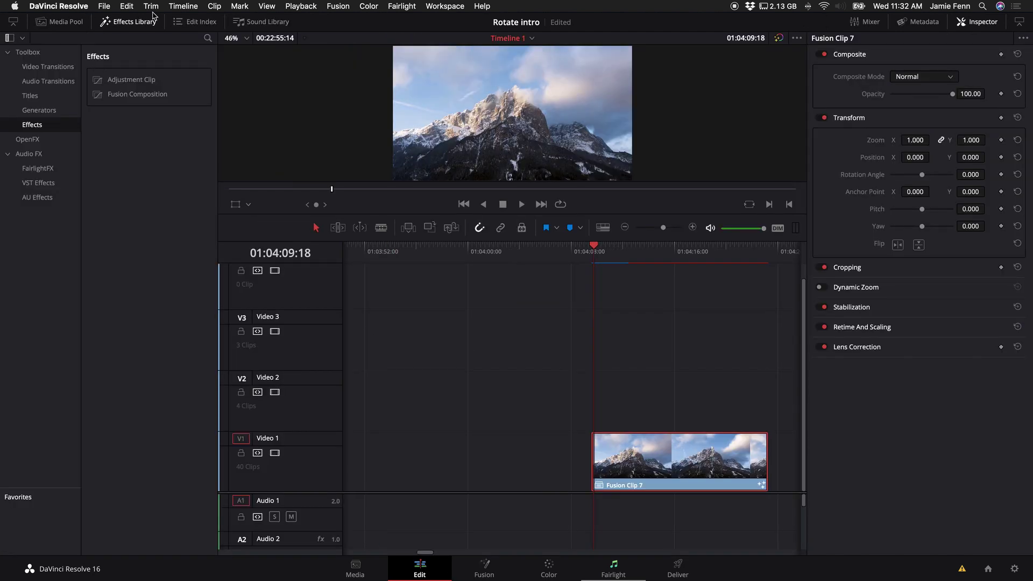
left_click(143, 81)
left_click_drag(143, 80, 592, 400)
left_click_drag(655, 401, 768, 401)
scroll(601, 395, "right", 5)
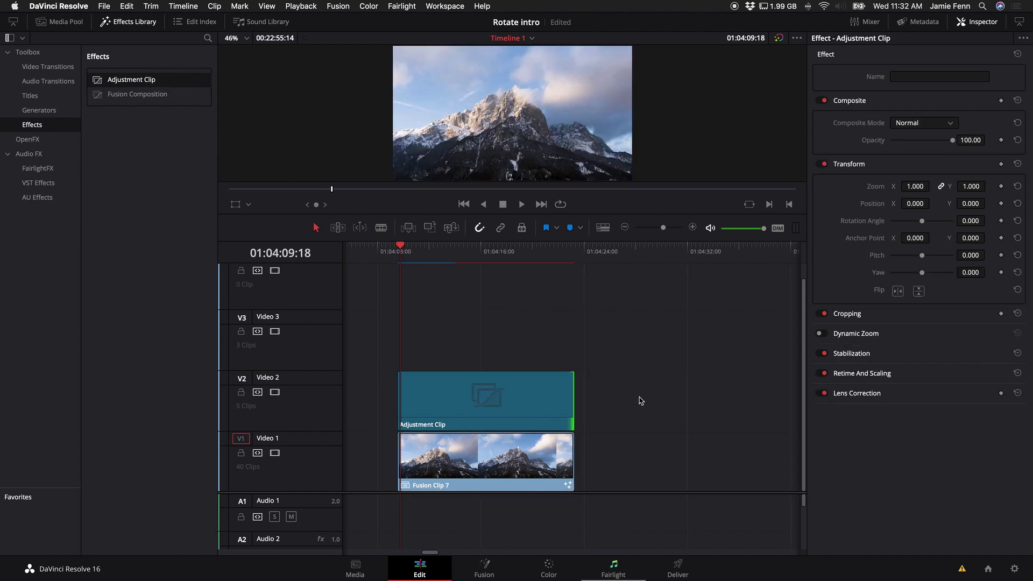
left_click(422, 253)
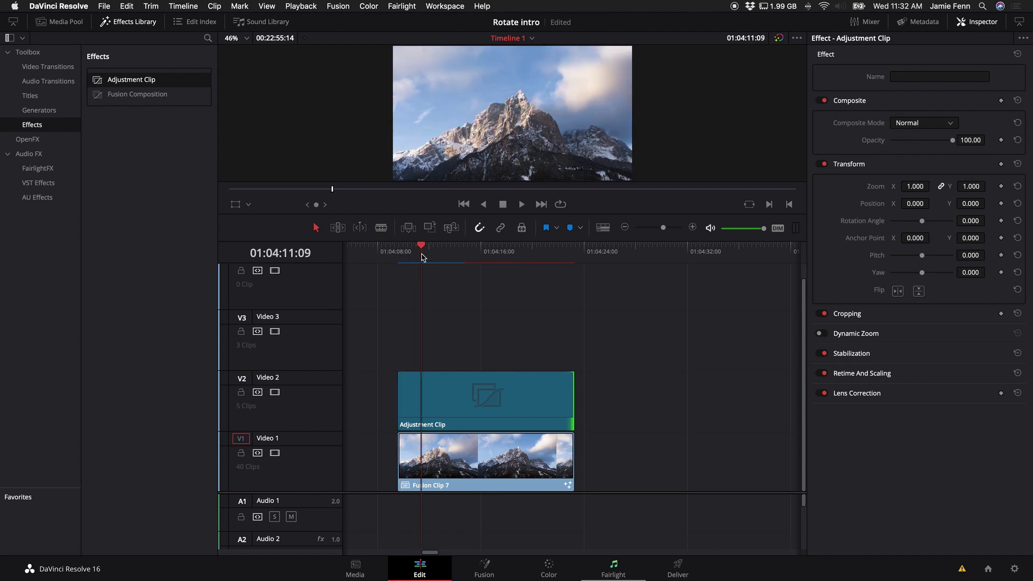
Step: Crop the Adjustment Clip 140 at top and bottom to form letterbox bars
left_click(871, 318)
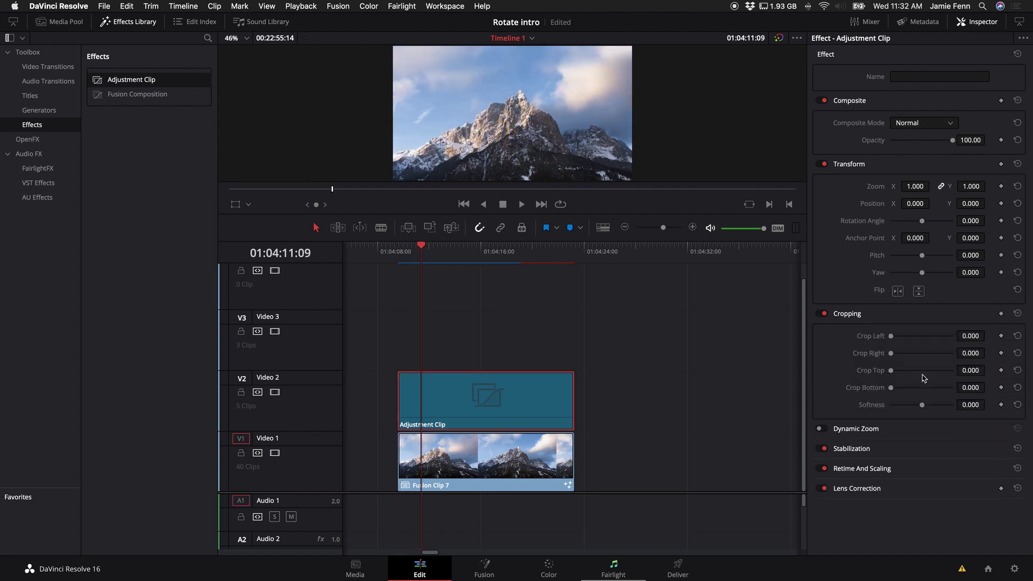
left_click(978, 370)
type("140")
key("Return")
left_click(976, 386)
type("140")
key("Return")
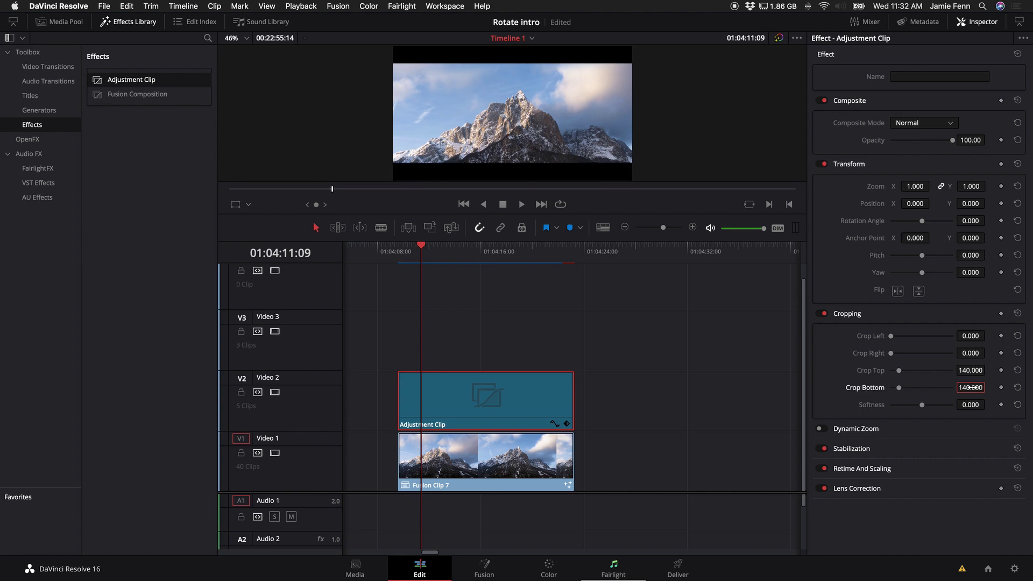
mouse_move(971, 388)
left_mouse_down()
mouse_move(909, 394)
mouse_move(947, 401)
mouse_move(933, 405)
mouse_move(971, 388)
left_mouse_up()
Step: On the Color page, browse node 01's LUTs > 3D LUT menu for the installed LUT pack
left_click(547, 571)
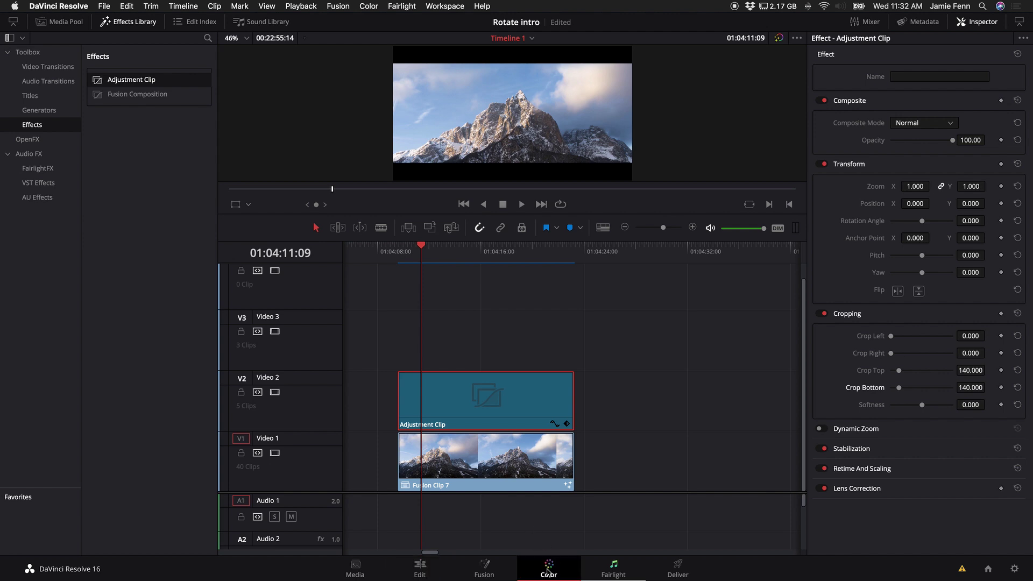
right_click(770, 143)
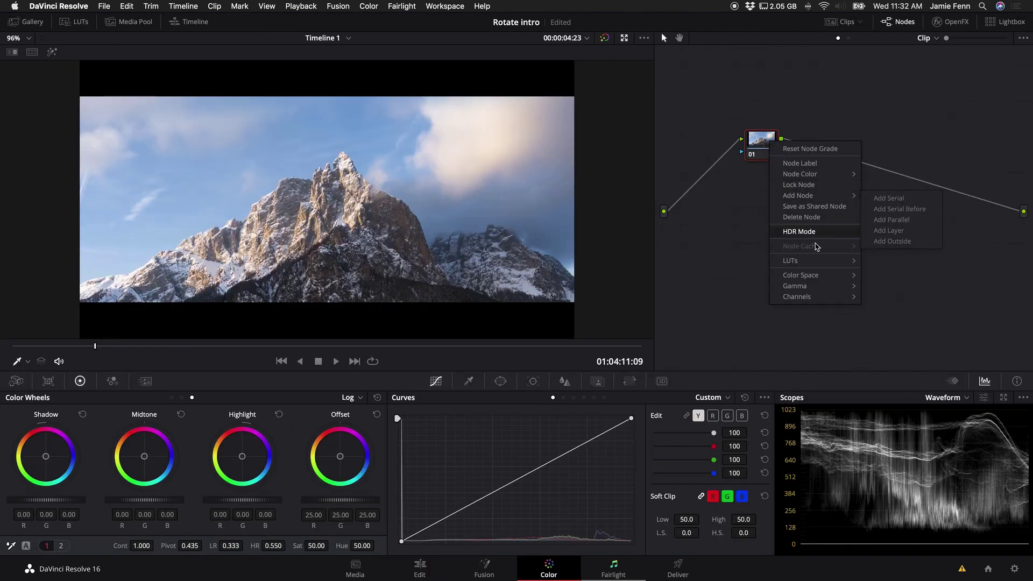
mouse_move(816, 260)
mouse_move(885, 295)
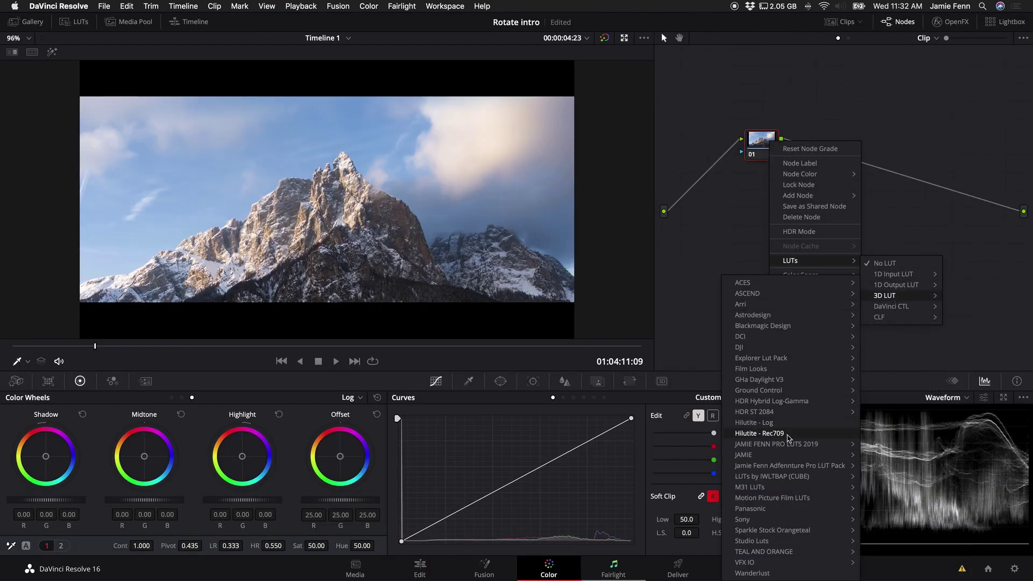
mouse_move(828, 466)
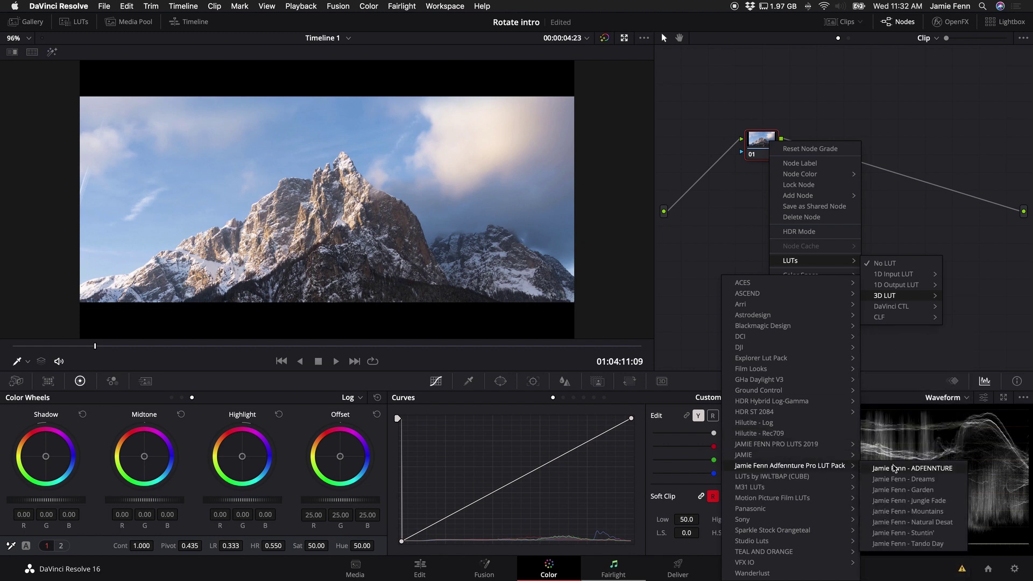